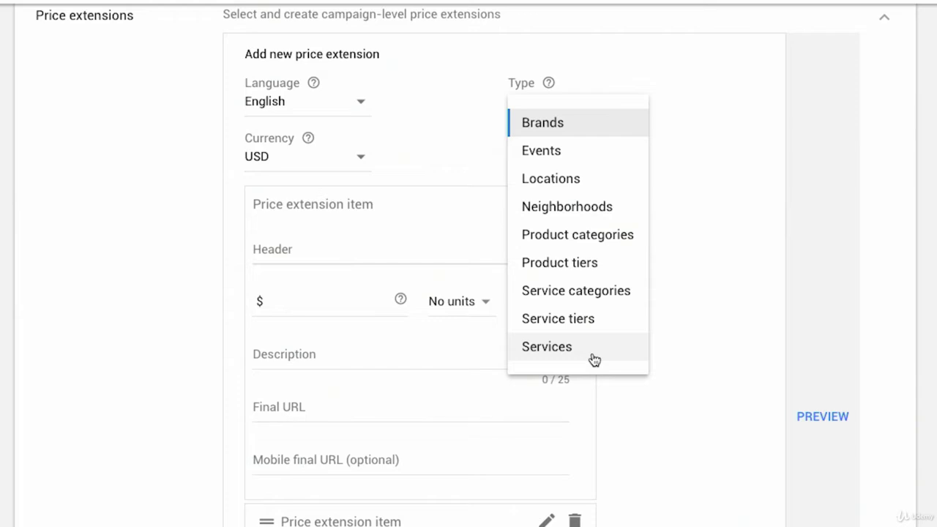
# Set the price extension type to Product categories
pyautogui.click(355, 232)
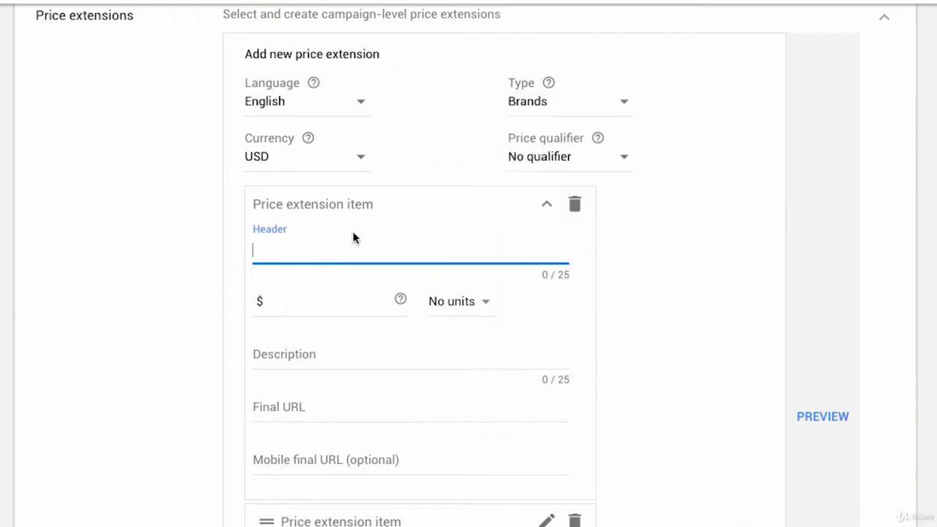
pyautogui.click(542, 111)
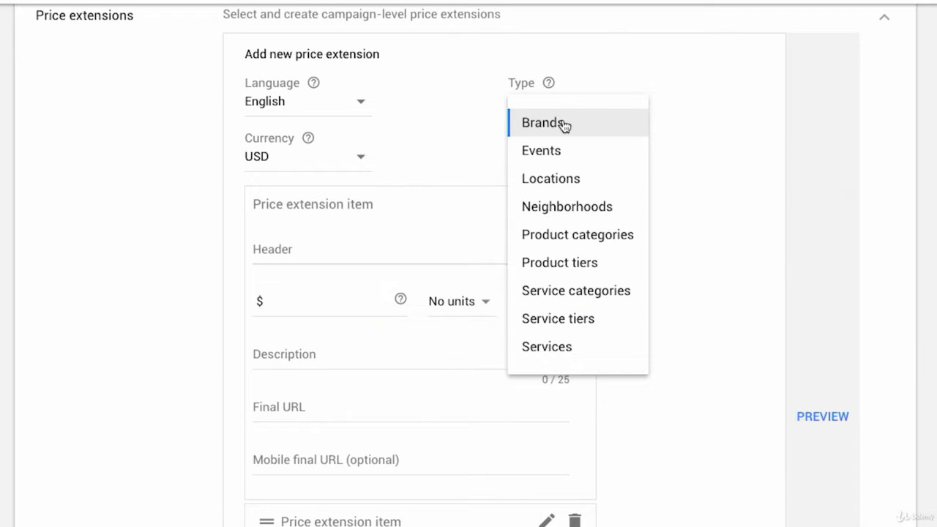
pyautogui.click(593, 242)
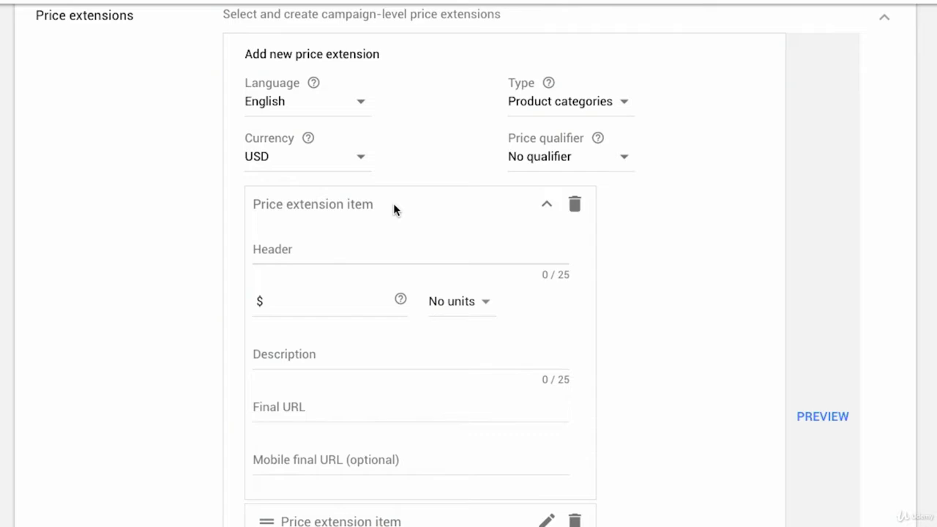
# Set the price qualifier to From
pyautogui.scroll(1, 393, 210)
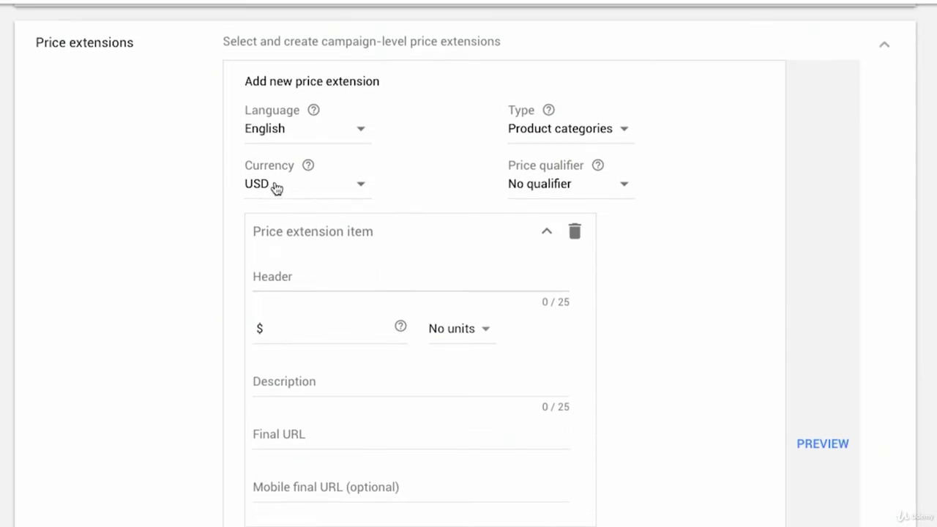
pyautogui.click(527, 183)
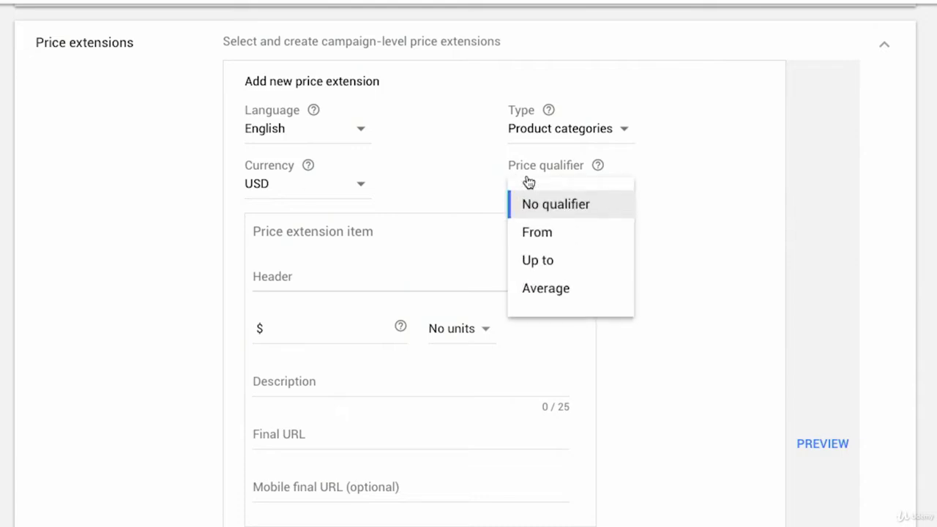
pyautogui.click(541, 234)
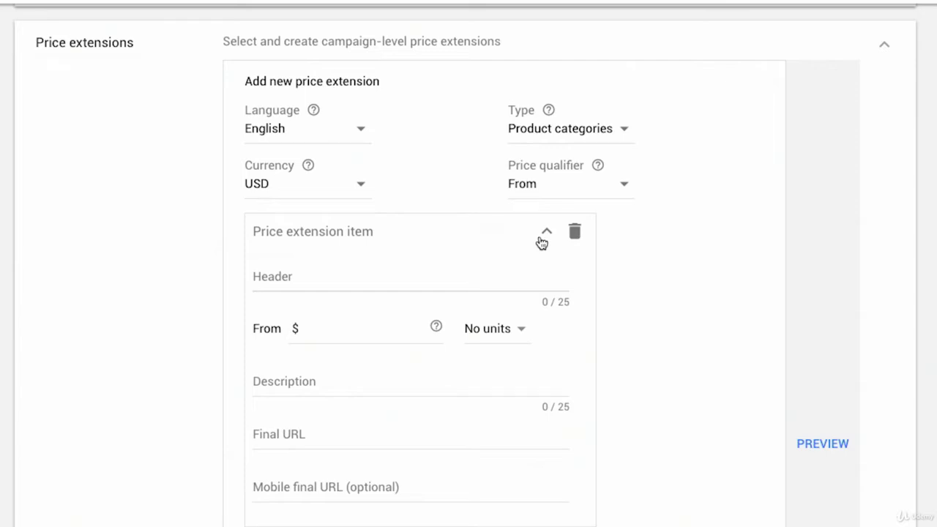
pyautogui.click(537, 190)
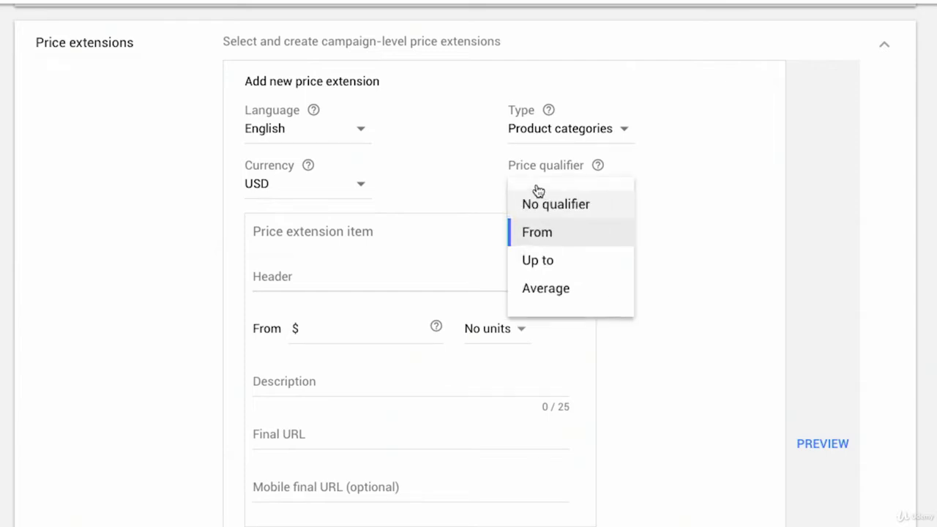
pyautogui.click(544, 242)
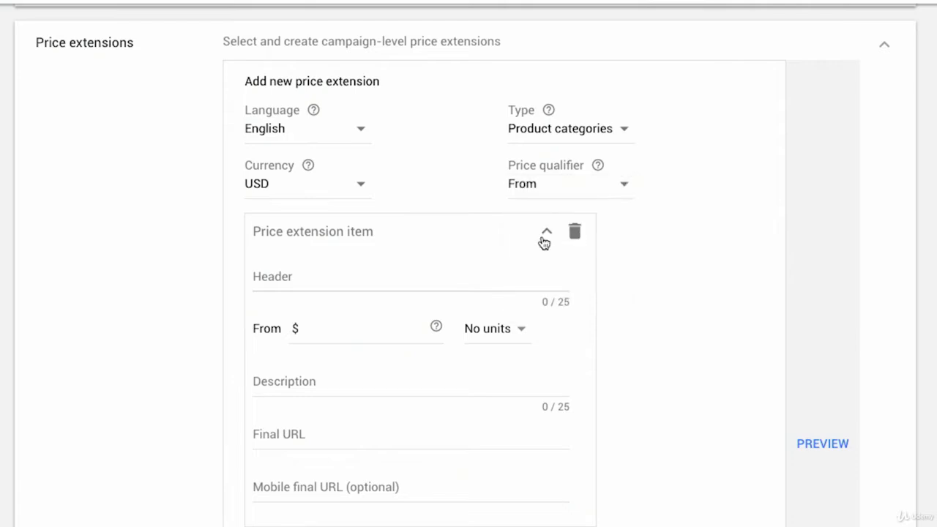
# Enter Office Chairs as the header of the first price extension item
pyautogui.scroll(-1, 495, 257)
pyautogui.scroll(1, 549, 461)
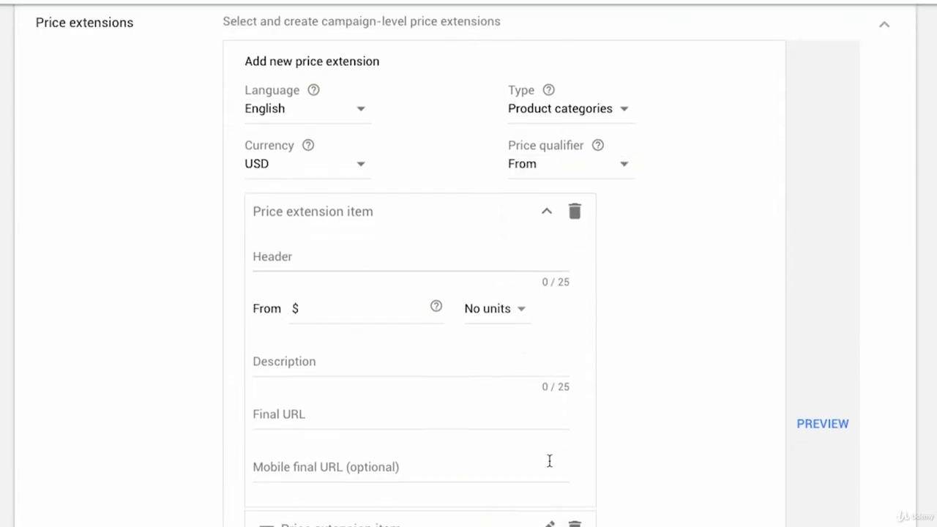
pyautogui.click(306, 268)
pyautogui.write('Office c')
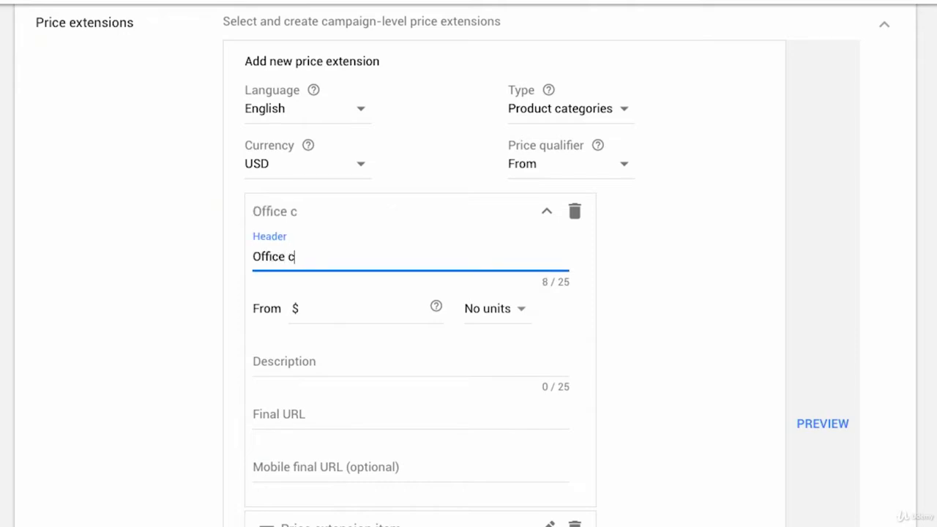
pyautogui.write('ha')
pyautogui.press('BackSpace')
pyautogui.press('BackSpace')
pyautogui.press('BackSpace')
pyautogui.write('Chairs')
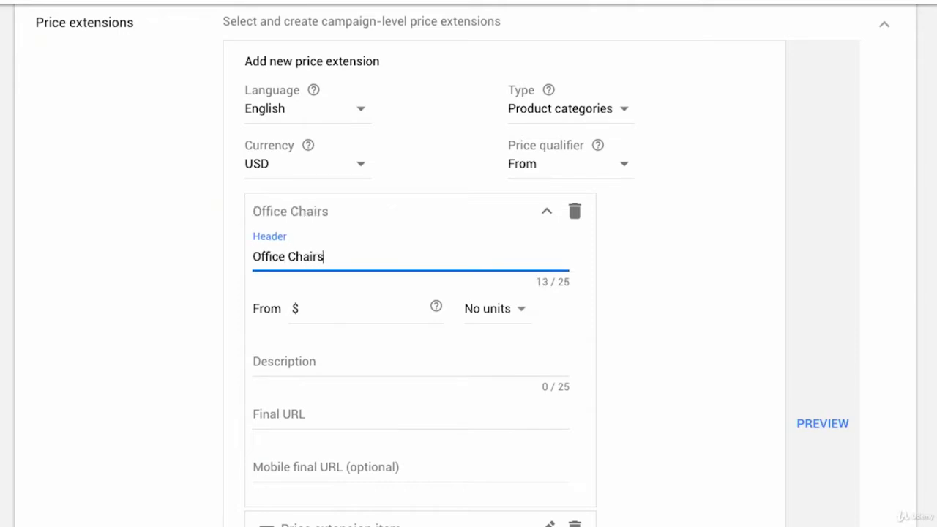
# Enter a From price of $299 for the Office Chairs item
pyautogui.click(329, 310)
pyautogui.write('299')
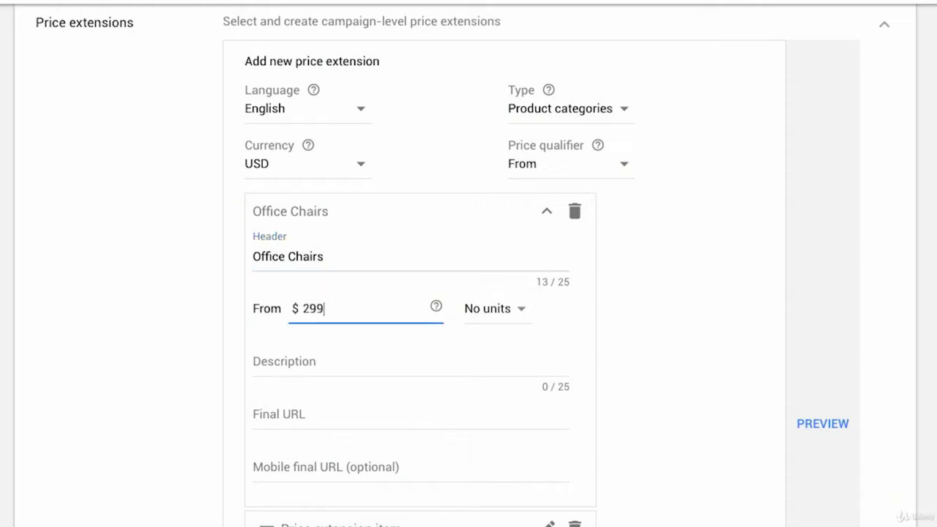
pyautogui.click(503, 322)
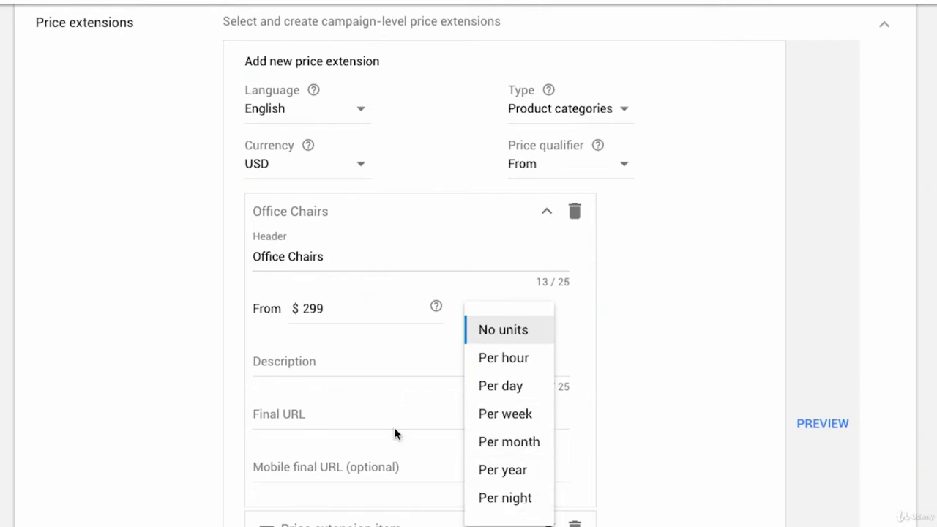
pyautogui.click(362, 308)
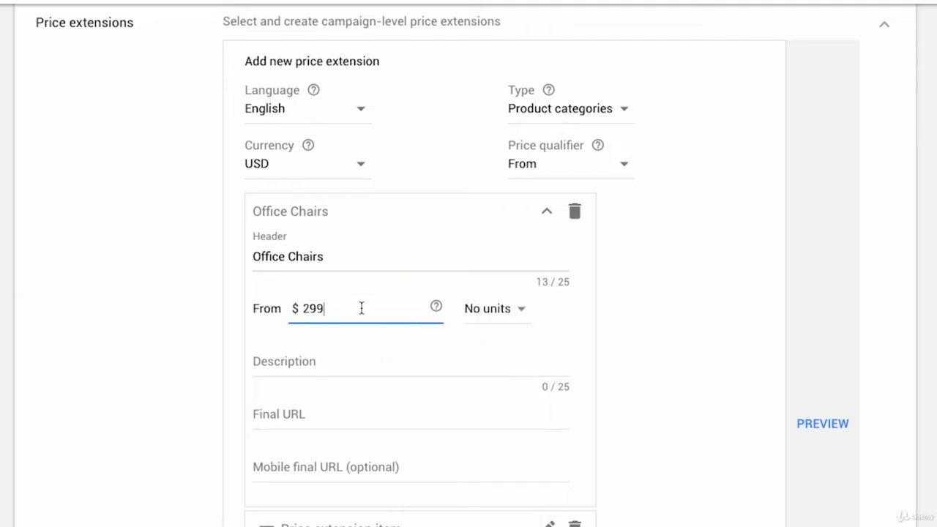
# Enter the item description Color, Fun, Comfort
pyautogui.scroll(-1, 360, 308)
pyautogui.click(292, 308)
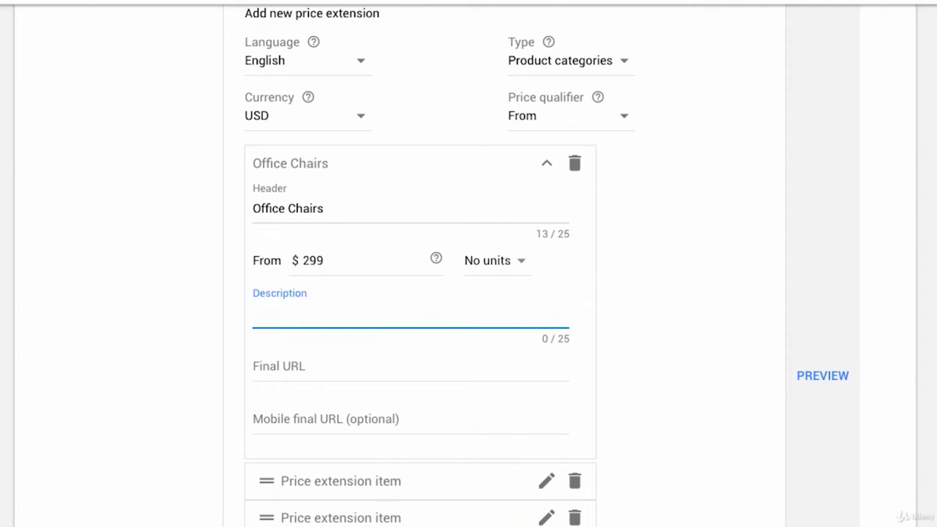
pyautogui.write('Choose from a range og')
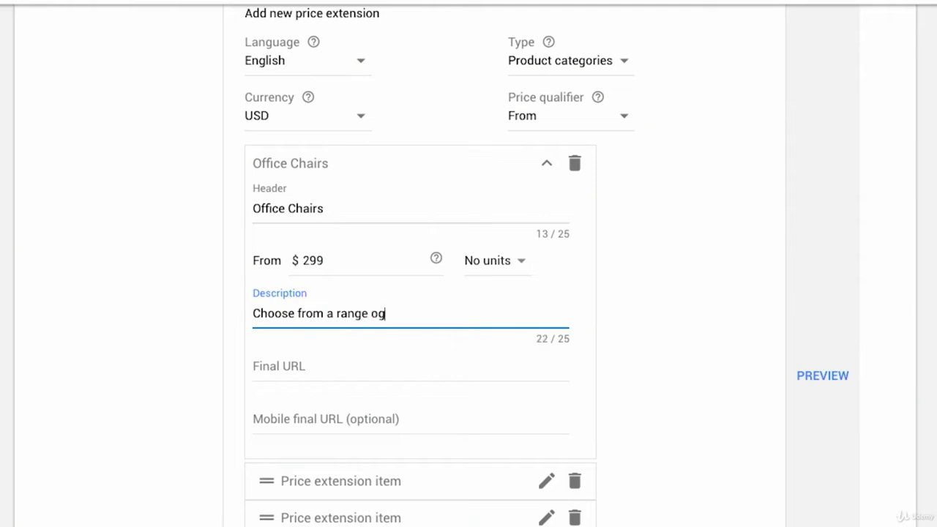
pyautogui.press('BackSpace')
pyautogui.write('f colors')
pyautogui.hotkey('ctrl', 'a')
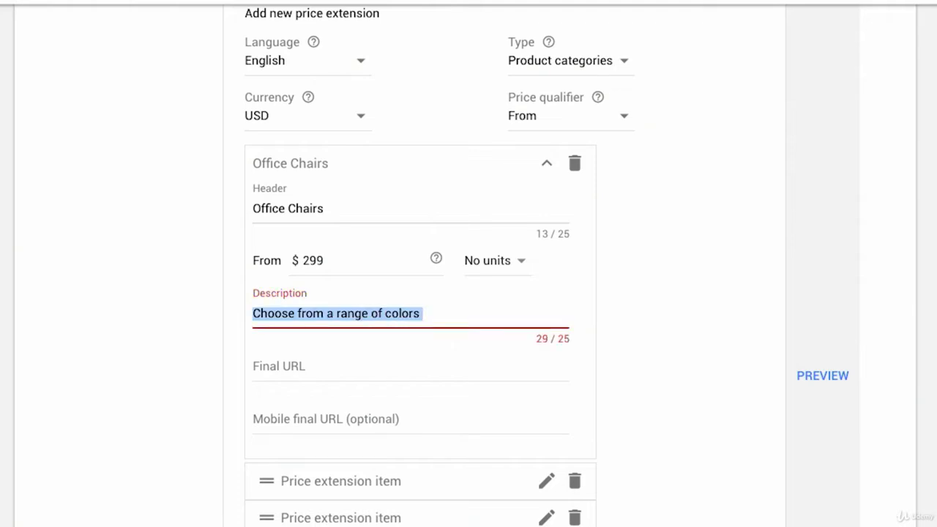
pyautogui.write('Colorfu')
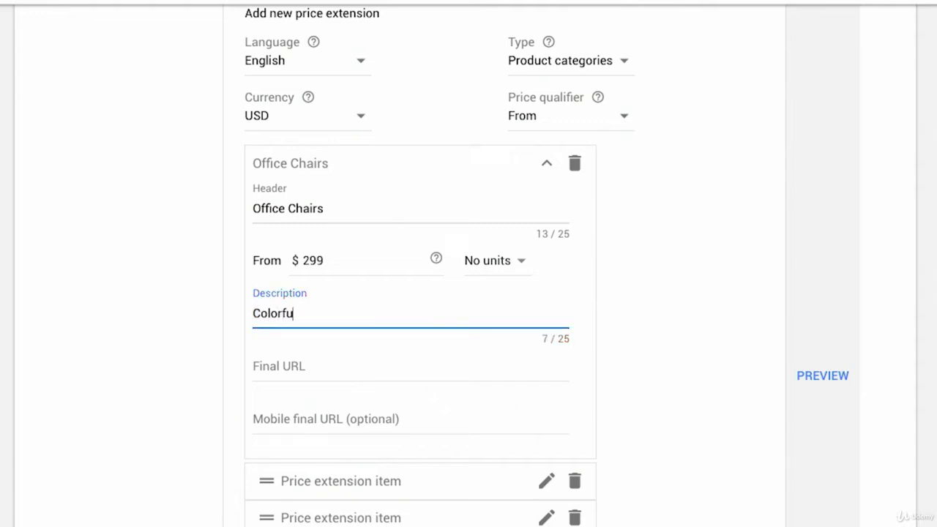
pyautogui.write('l, fun, comfortable')
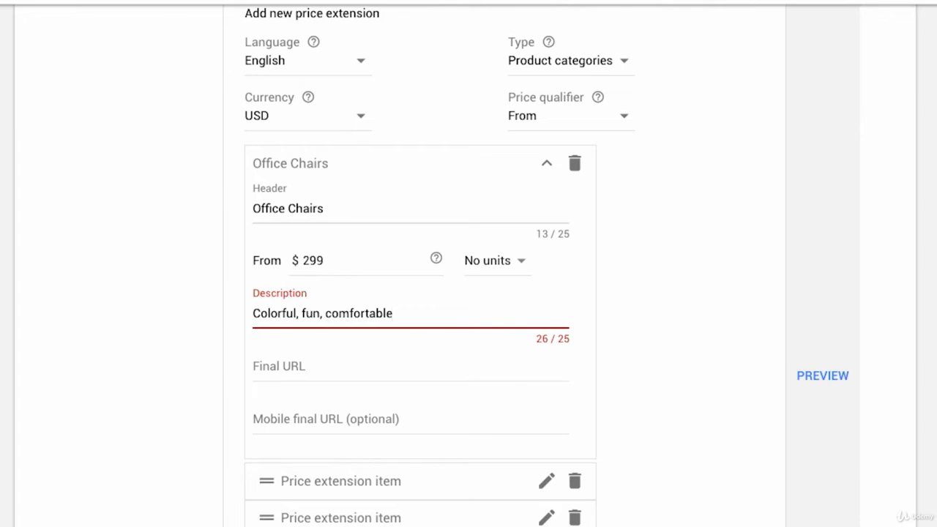
pyautogui.hotkey('ctrl', 'a')
pyautogui.write('Color,')
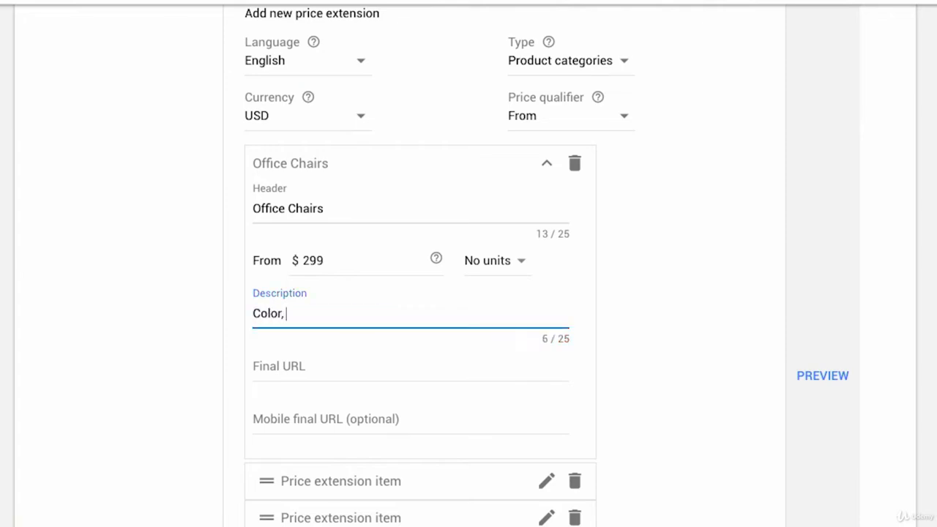
pyautogui.write(' Fun, Comfro')
pyautogui.press('BackSpace')
pyautogui.write('ort.')
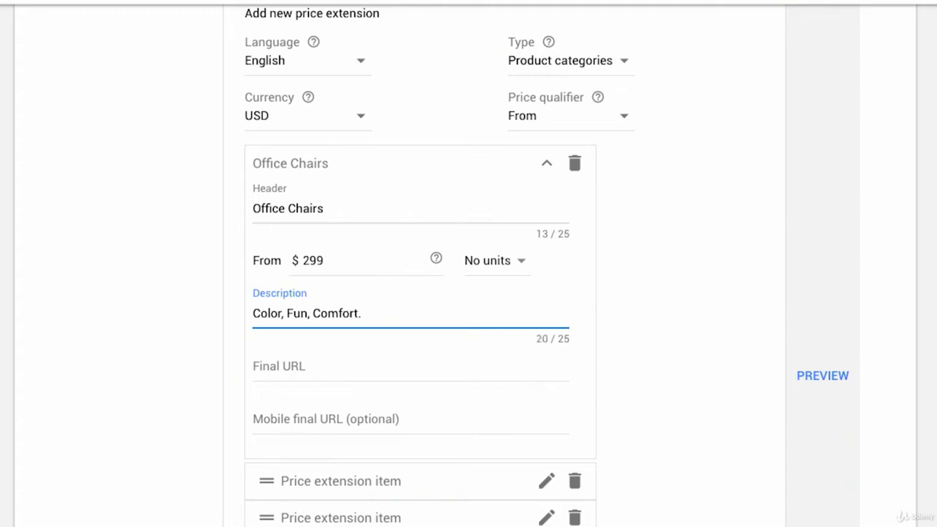
pyautogui.press('BackSpace')
# Switch to the poppin.com browser tab and open the Office Chairs & Stools category page
pyautogui.scroll(1, 346, 345)
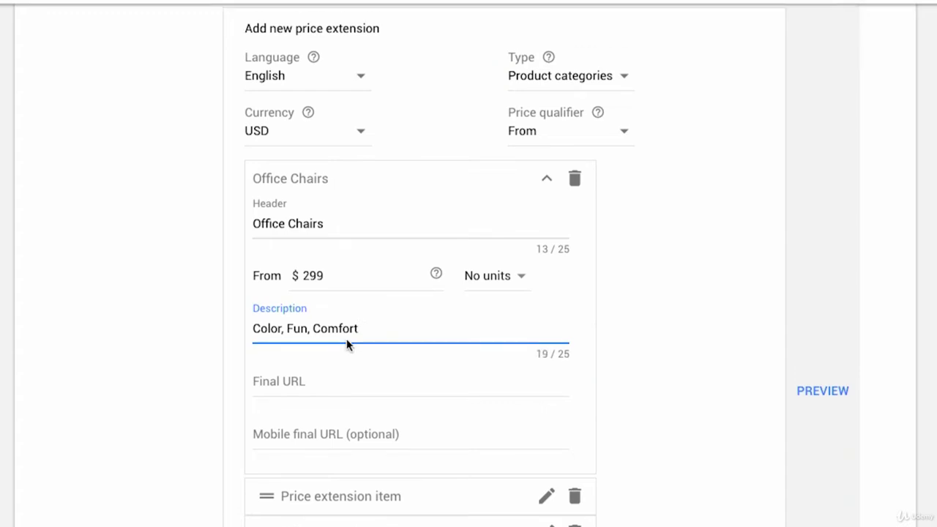
pyautogui.scroll(-2, 347, 345)
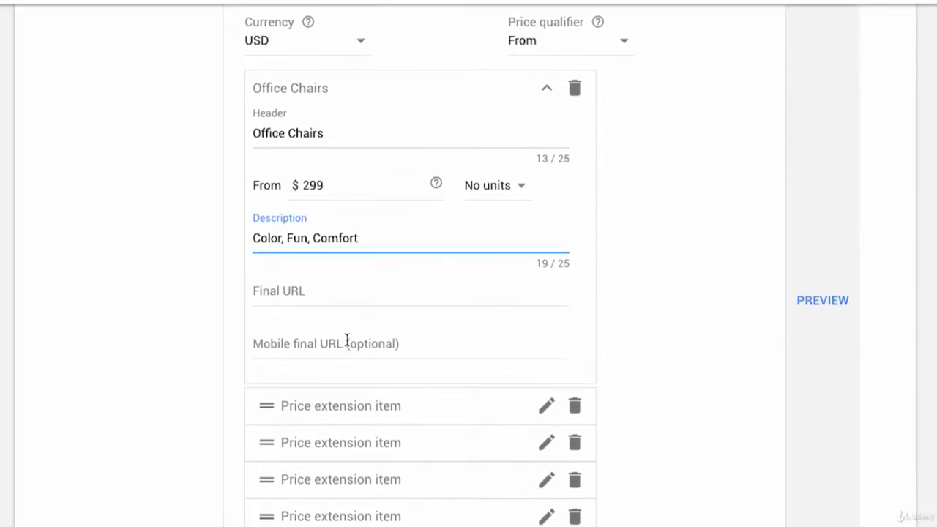
pyautogui.scroll(-1, 347, 342)
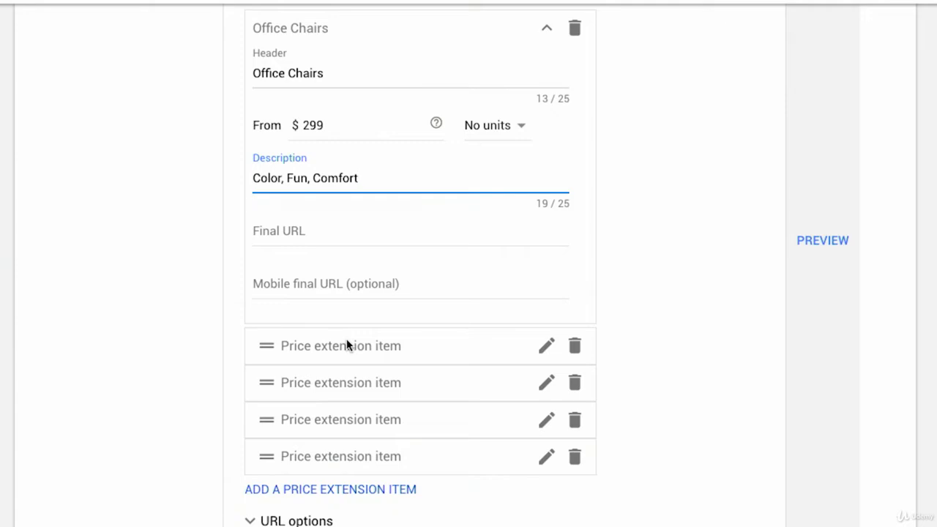
pyautogui.click(303, 234)
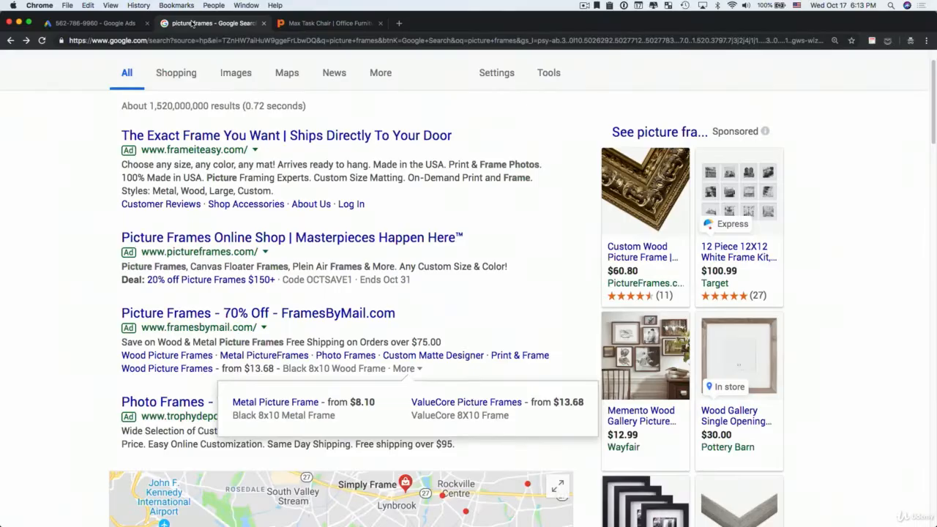
pyautogui.moveTo(308, 24); pyautogui.dragTo(234, 26)
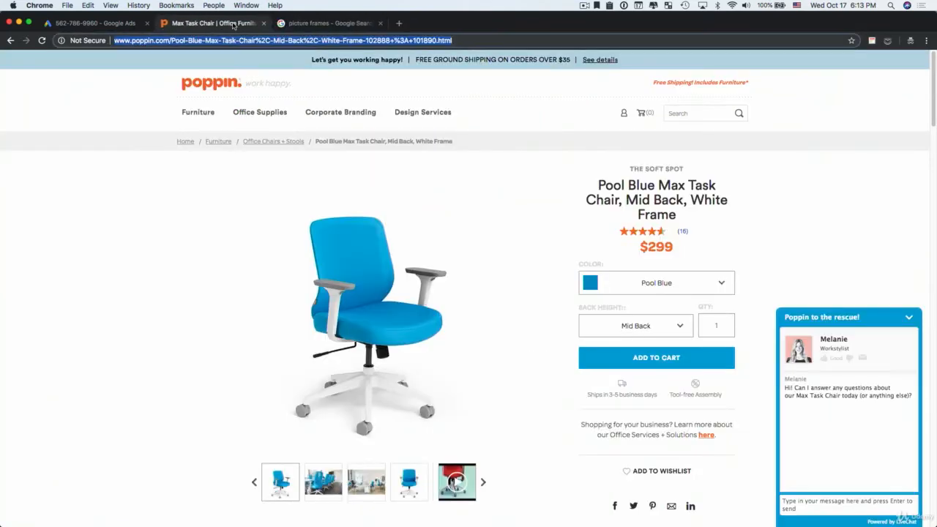
pyautogui.moveTo(199, 110)
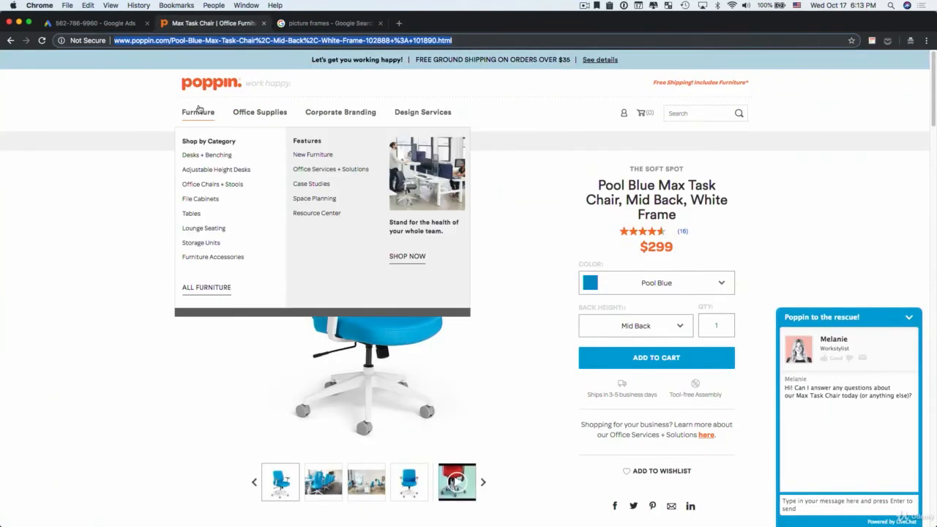
pyautogui.click(199, 185)
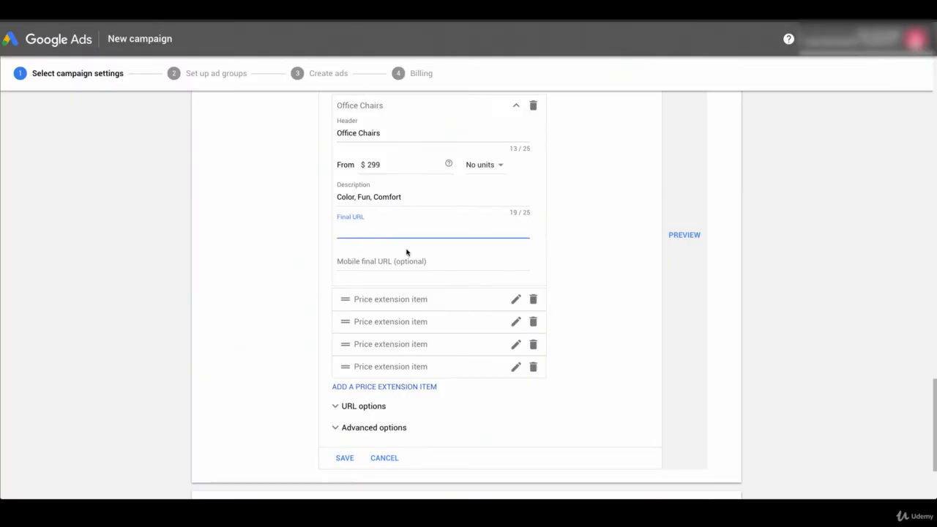
pyautogui.write('http://www.poppin.com/furniture/office-chairs/')
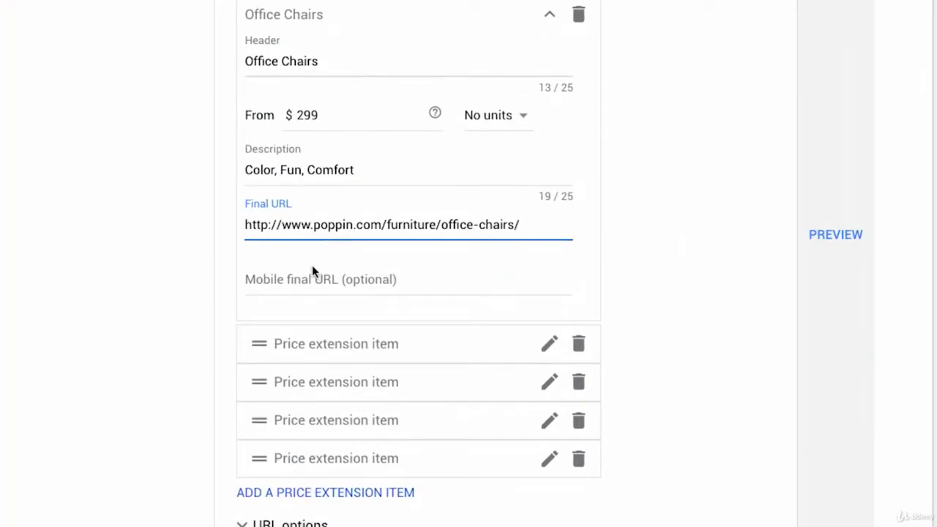
pyautogui.click(312, 271)
pyautogui.scroll(3, 312, 271)
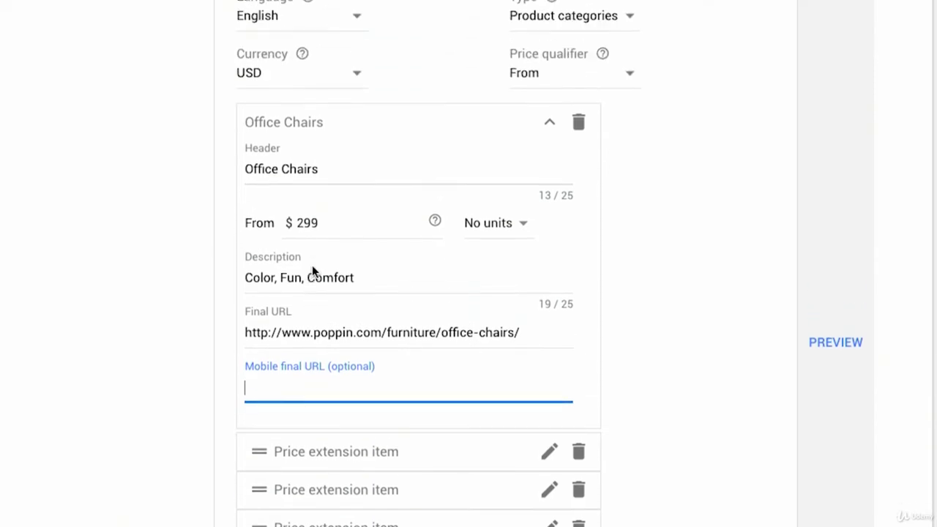
pyautogui.click(549, 132)
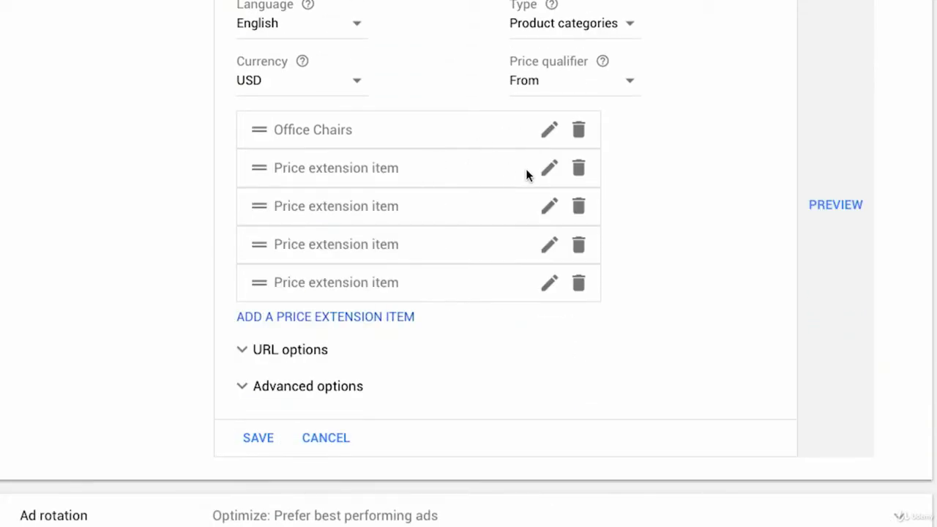
# Expand the second price extension item and set its header to File Cabinets
pyautogui.click(547, 170)
pyautogui.click(320, 218)
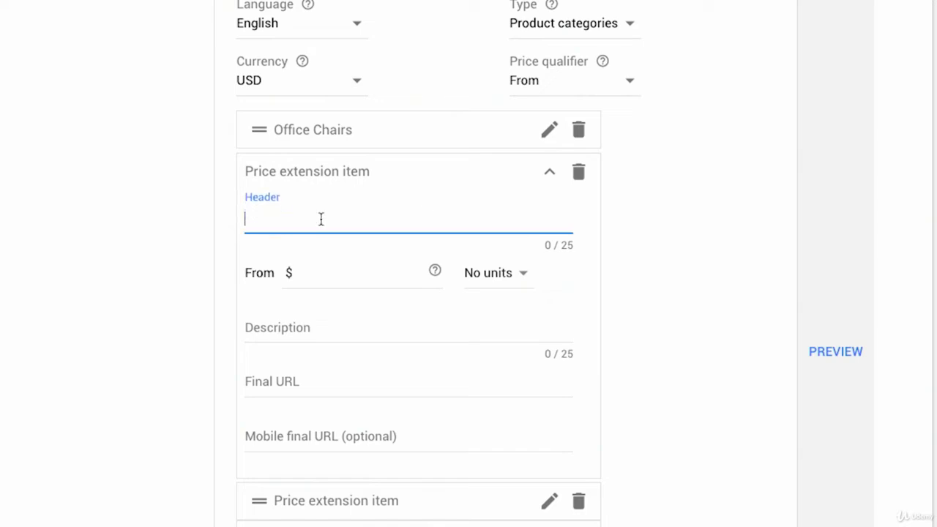
pyautogui.write('File Ca')
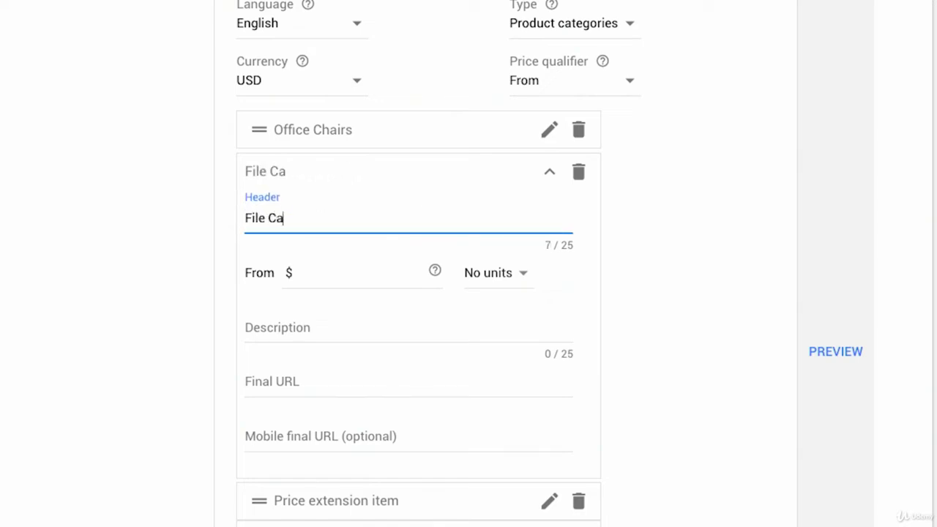
pyautogui.write('binets')
# Enter a From price of $99 for the File Cabinets item
pyautogui.click(351, 278)
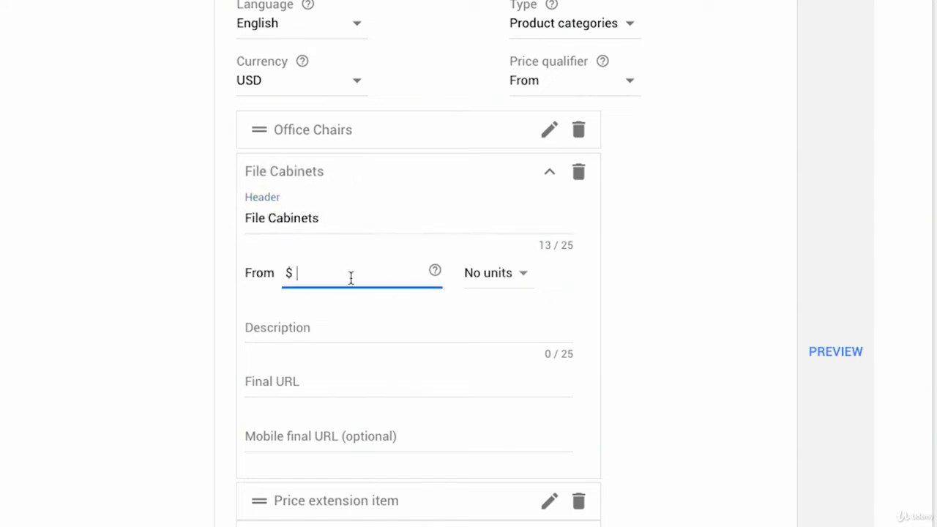
pyautogui.write('99')
pyautogui.click(293, 386)
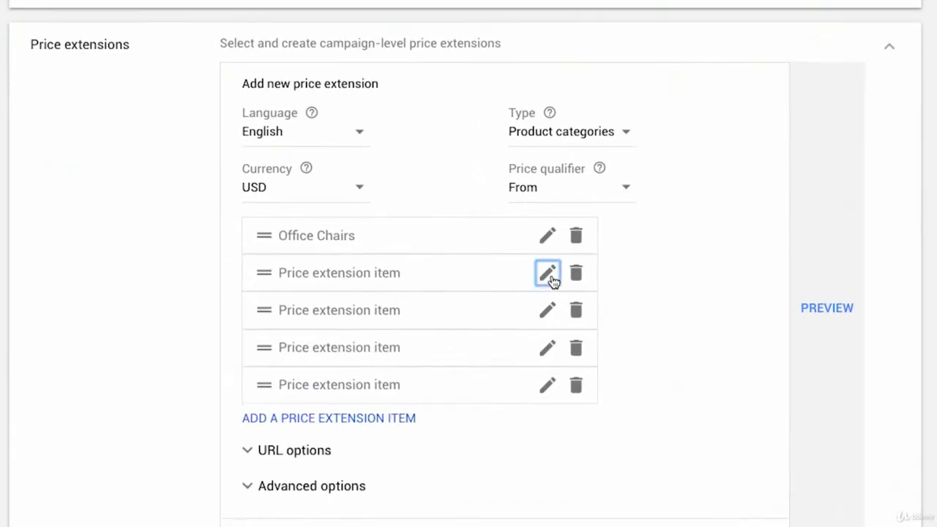
# Open the second price extension item and fill in File Cabinets as its header with a From price of $99
pyautogui.click(515, 255)
pyautogui.click(308, 324)
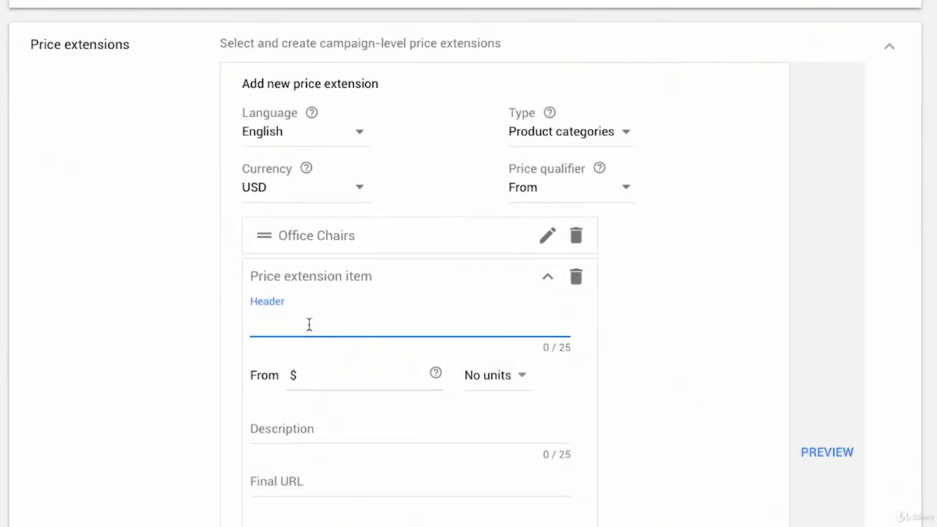
pyautogui.write('File Cabinets')
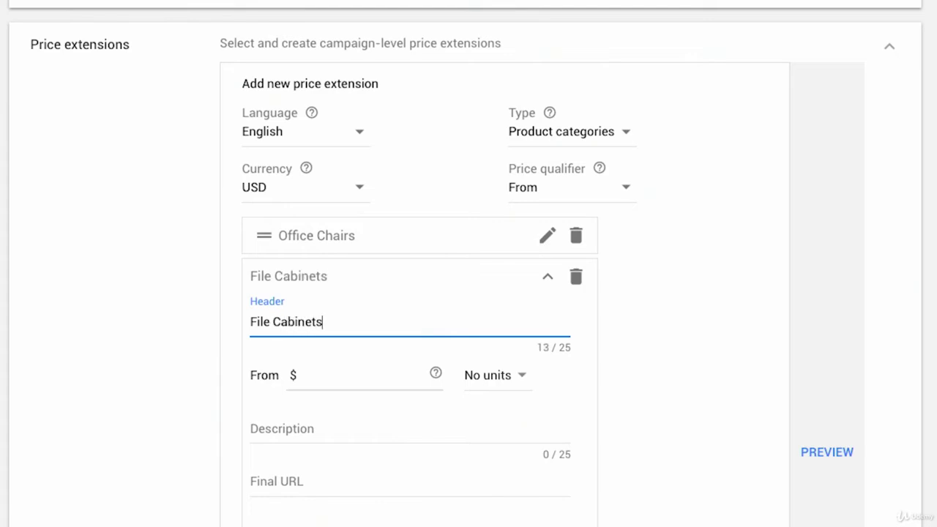
pyautogui.click(339, 379)
pyautogui.write('99')
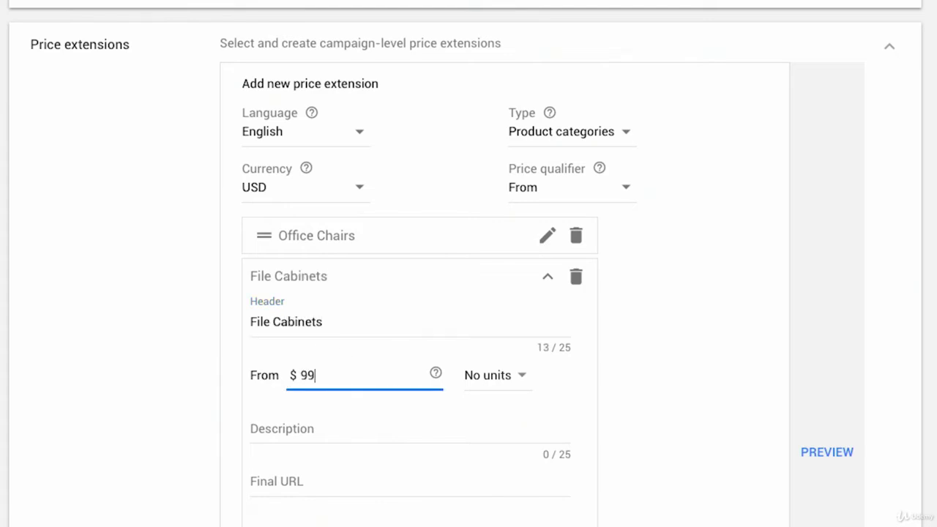
pyautogui.scroll(-1, 344, 403)
pyautogui.click(291, 414)
pyautogui.write('http://www.poppin.com/furniture/file-cabinets/')
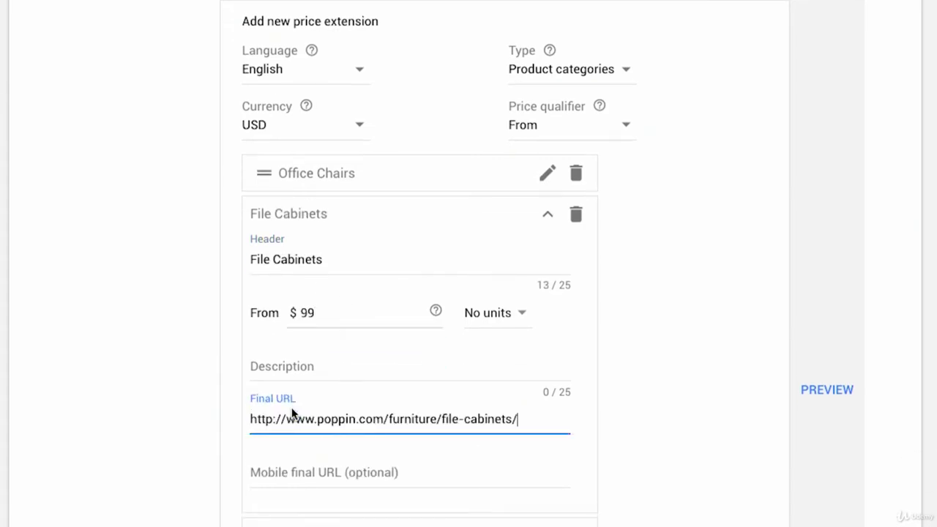
# Switch to the poppin.com tab, open the Tables category page and copy its address
pyautogui.scroll(-1, 410, 330)
pyautogui.scroll(-2, 241, 42)
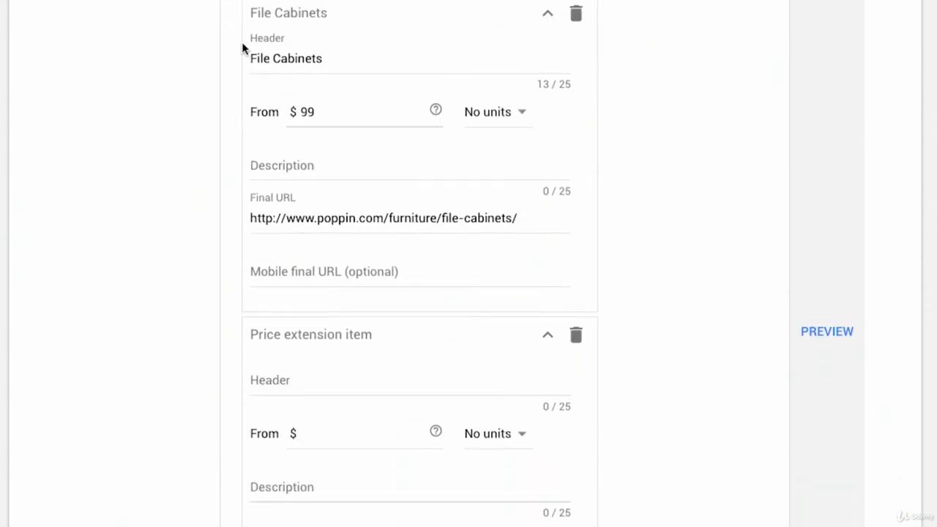
pyautogui.click(212, 23)
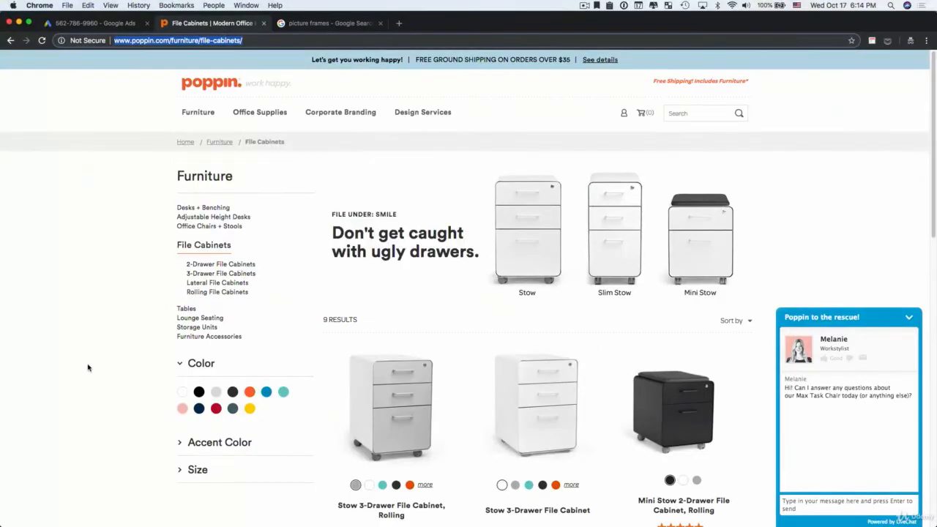
pyautogui.click(186, 309)
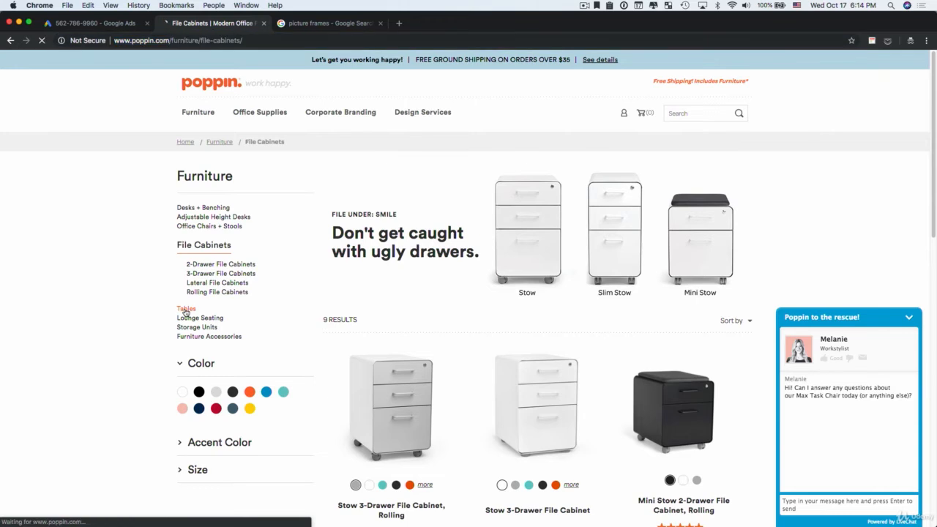
pyautogui.click(172, 41)
pyautogui.hotkey('ctrl', 'c')
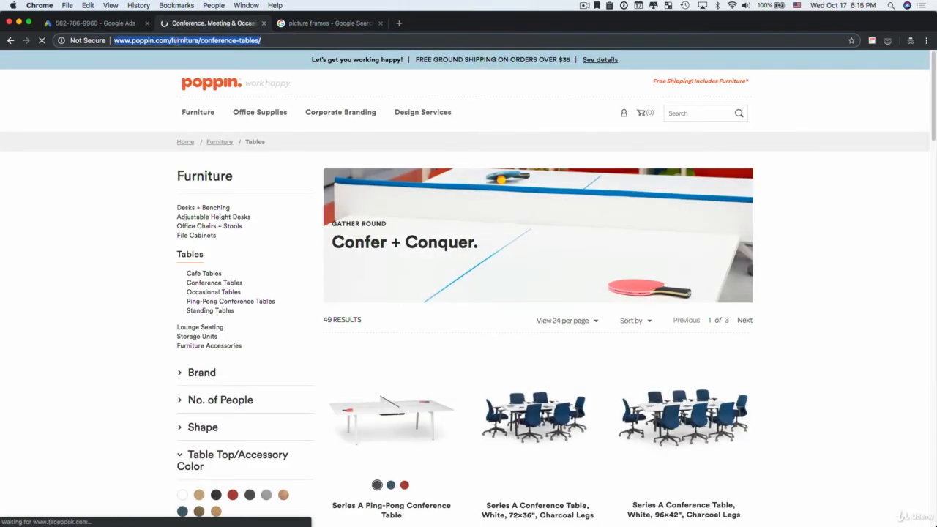
# Return to Google Ads and set the third price extension item's header to Office Tables
pyautogui.click(100, 25)
pyautogui.click(315, 380)
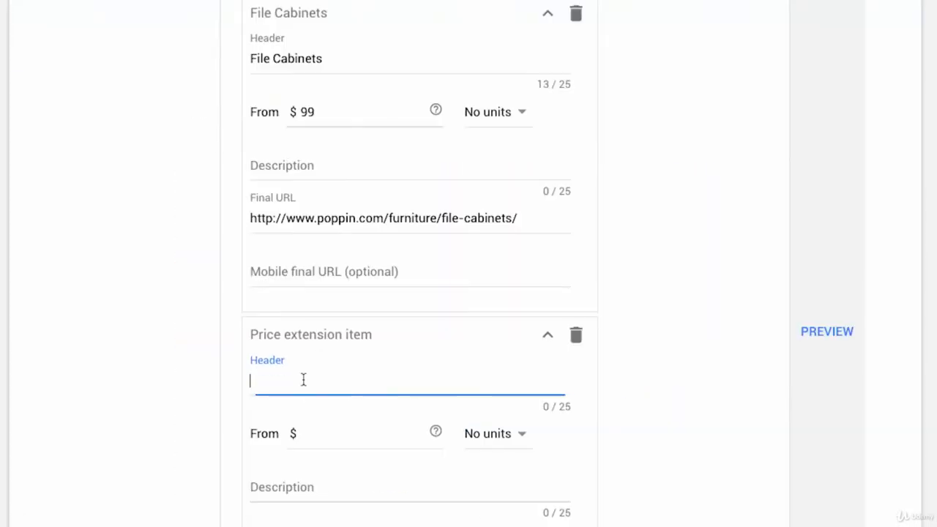
pyautogui.write('Office Tbal')
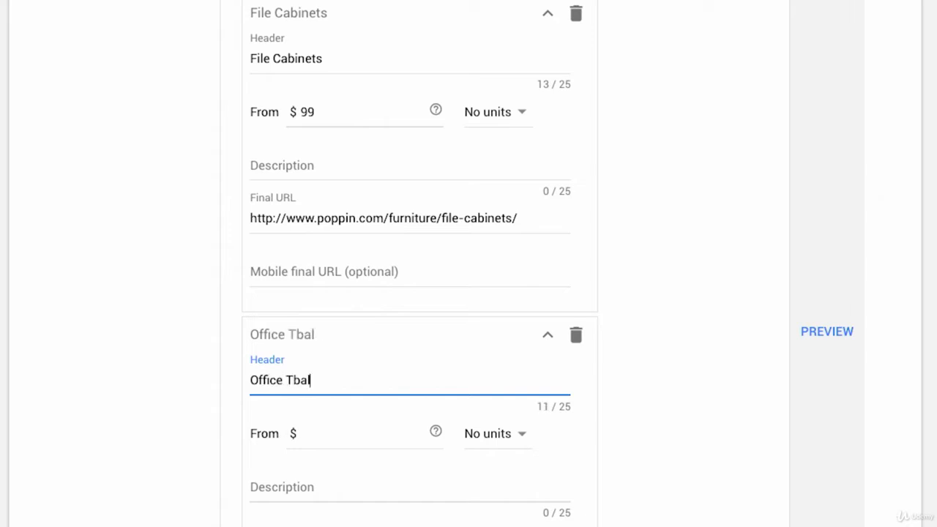
pyautogui.press('BackSpace')
pyautogui.press('BackSpace')
pyautogui.write('abl')
pyautogui.press('BackSpace')
pyautogui.press('BackSpace')
pyautogui.press('BackSpace')
pyautogui.write('bles')
pyautogui.press('Tab')
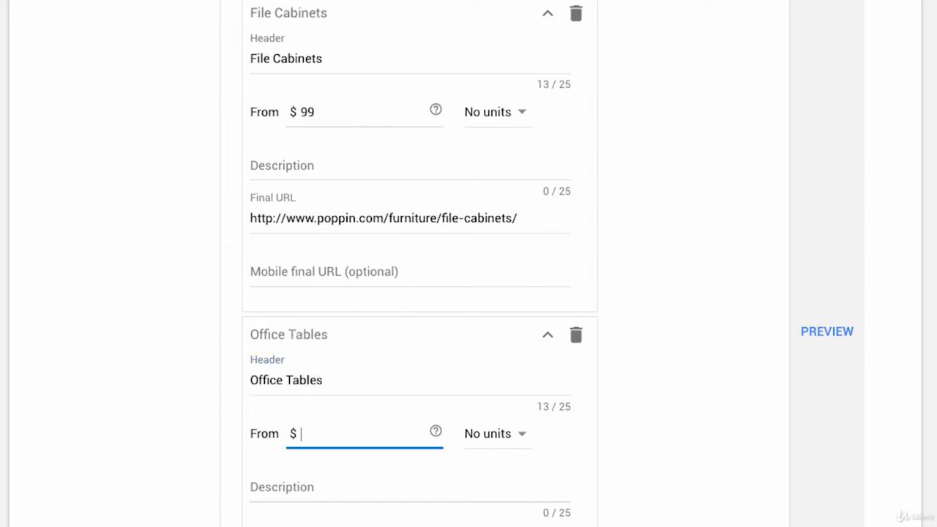
pyautogui.write('599')
pyautogui.scroll(-1, 286, 495)
pyautogui.click(279, 494)
pyautogui.hotkey('ctrl', 'v')
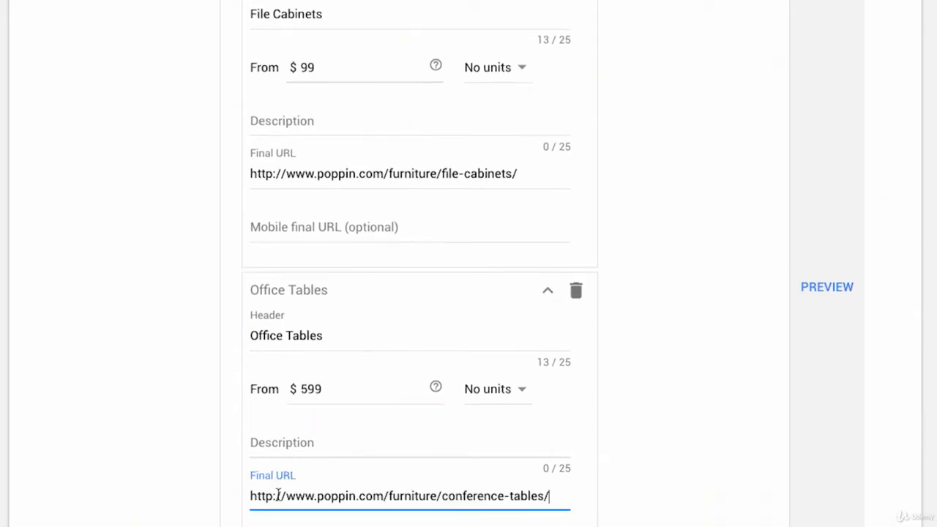
# Rename the third item's header to Conference Tables
pyautogui.scroll(-3, 278, 497)
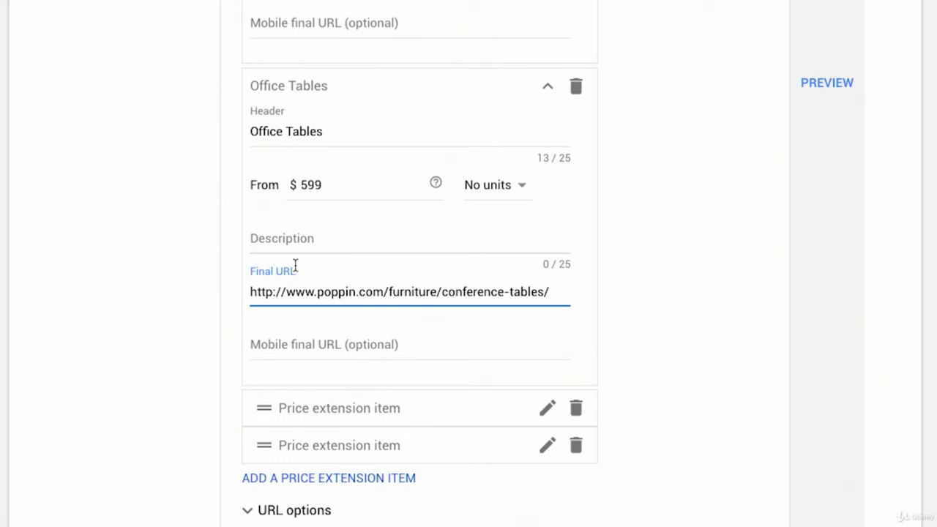
pyautogui.doubleClick(268, 132)
pyautogui.write('Cin')
pyautogui.press('BackSpace')
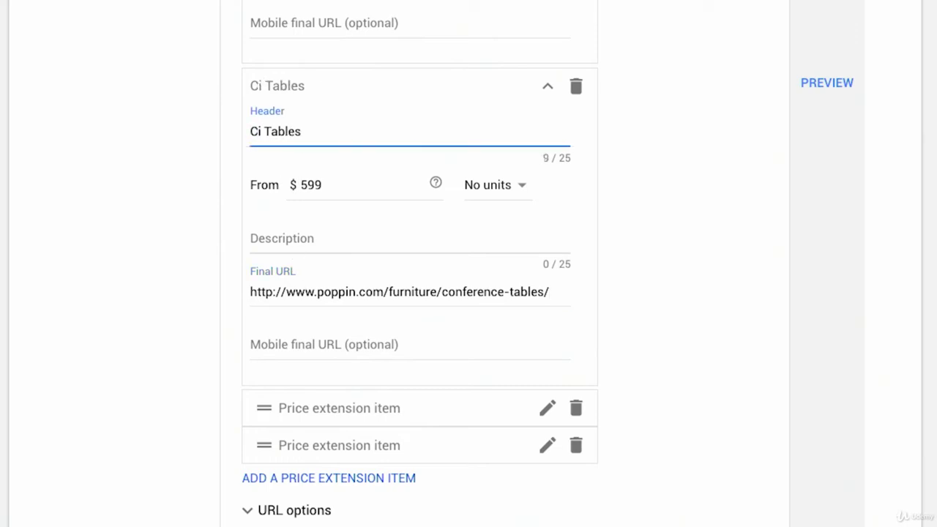
pyautogui.write('onference')
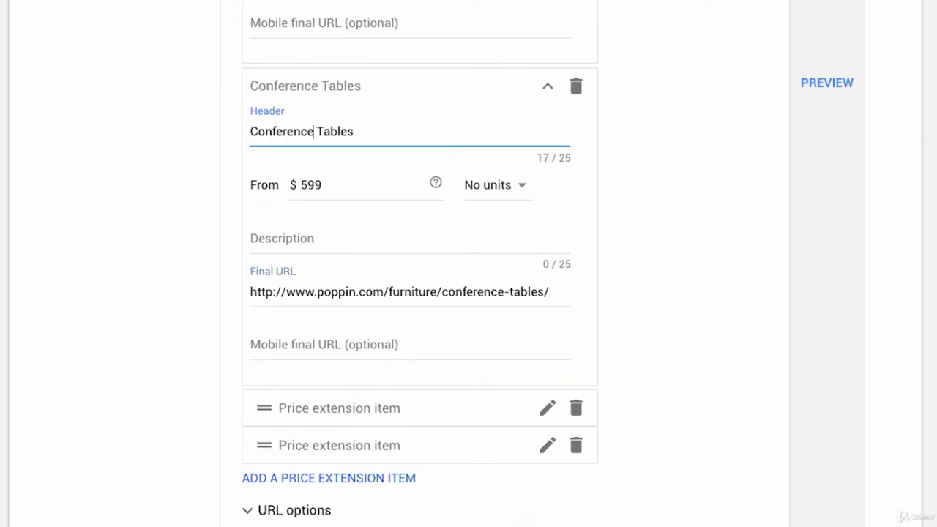
# Delete the last empty price extension item
pyautogui.scroll(-1, 389, 272)
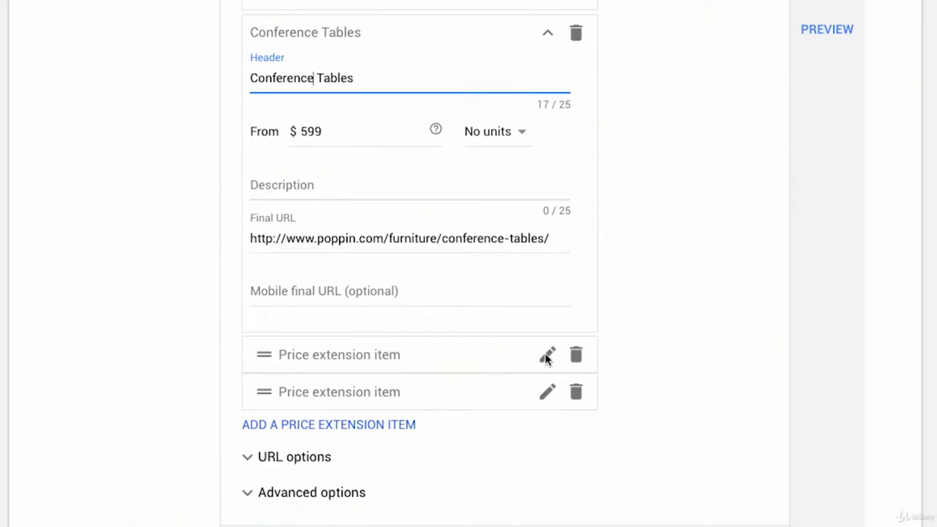
pyautogui.scroll(1, 505, 357)
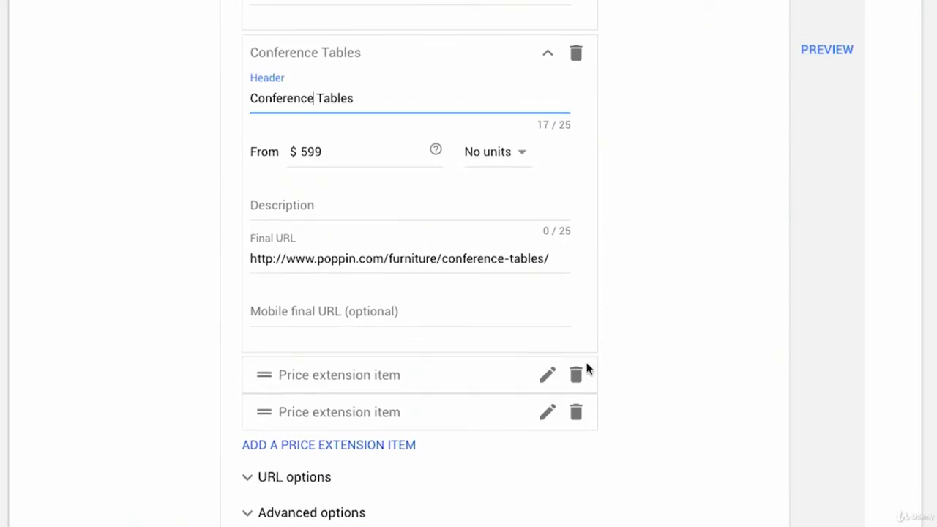
pyautogui.click(572, 414)
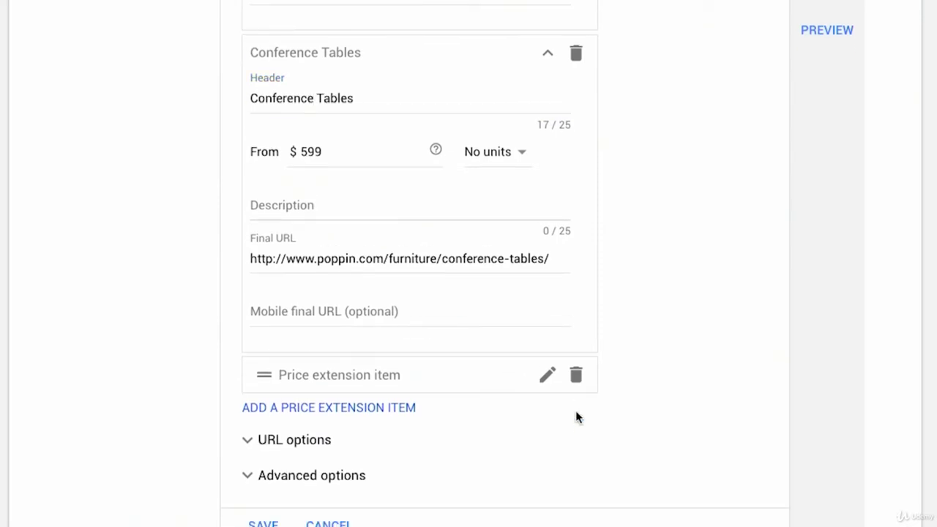
# Expand the remaining empty price extension item and place the cursor in its header
pyautogui.click(547, 377)
pyautogui.scroll(-2, 416, 427)
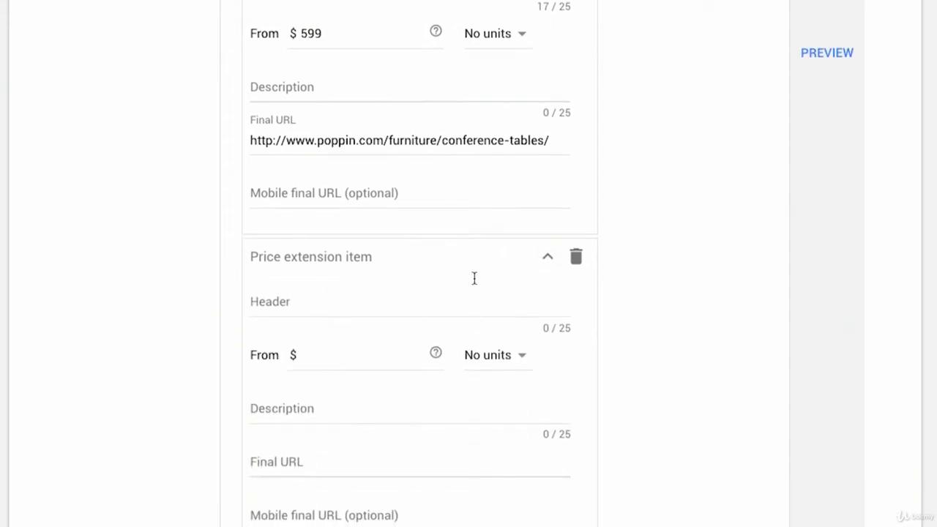
pyautogui.click(574, 264)
pyautogui.click(380, 268)
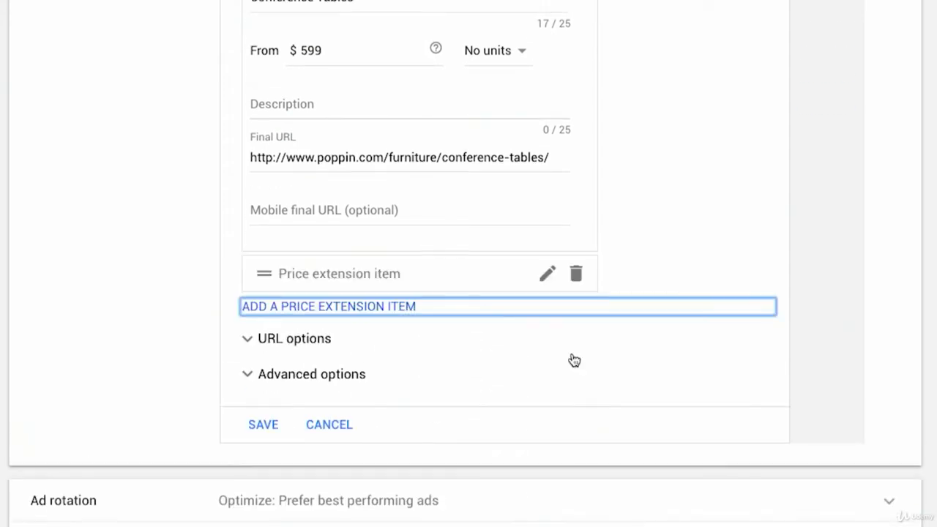
pyautogui.click(547, 276)
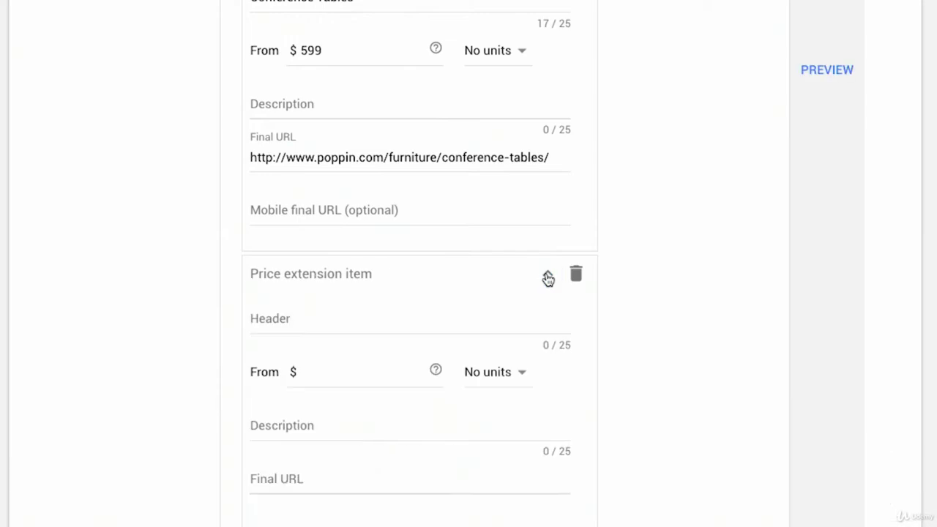
pyautogui.scroll(-2, 349, 252)
pyautogui.click(309, 232)
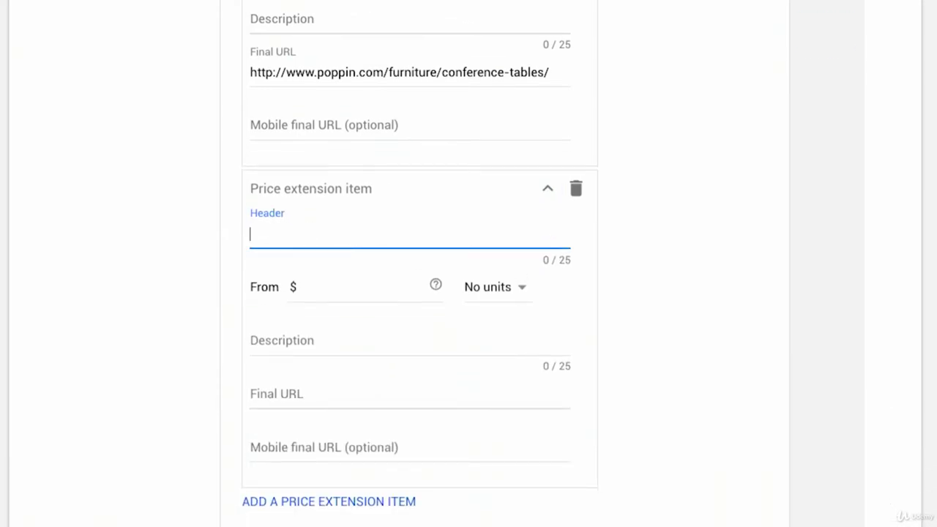
# Switch to the poppin.com tab, open the Corporate Branding page and copy its address
pyautogui.click(189, 28)
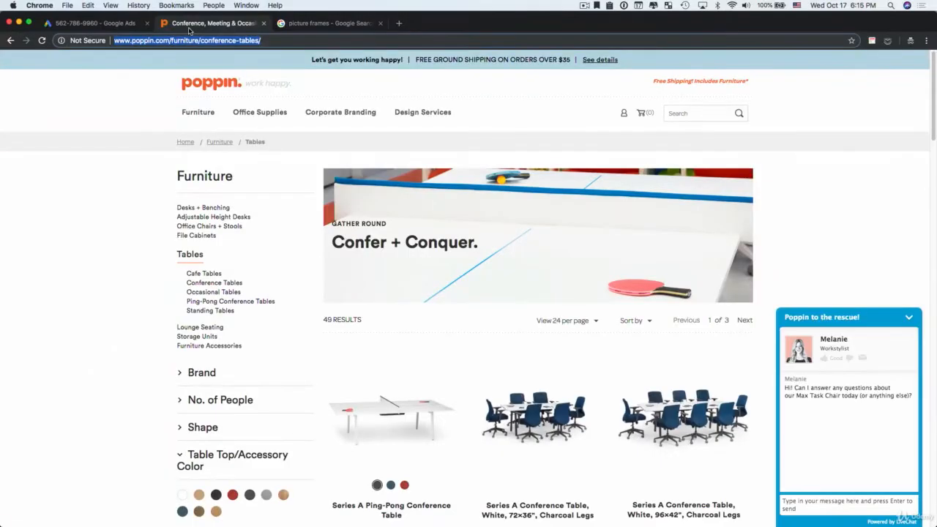
pyautogui.click(338, 117)
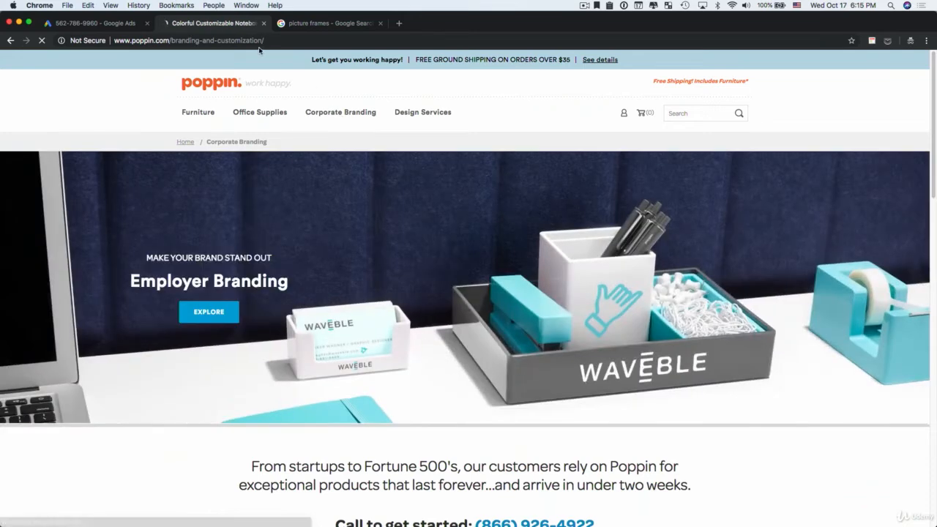
pyautogui.click(257, 41)
pyautogui.hotkey('ctrl', 'c')
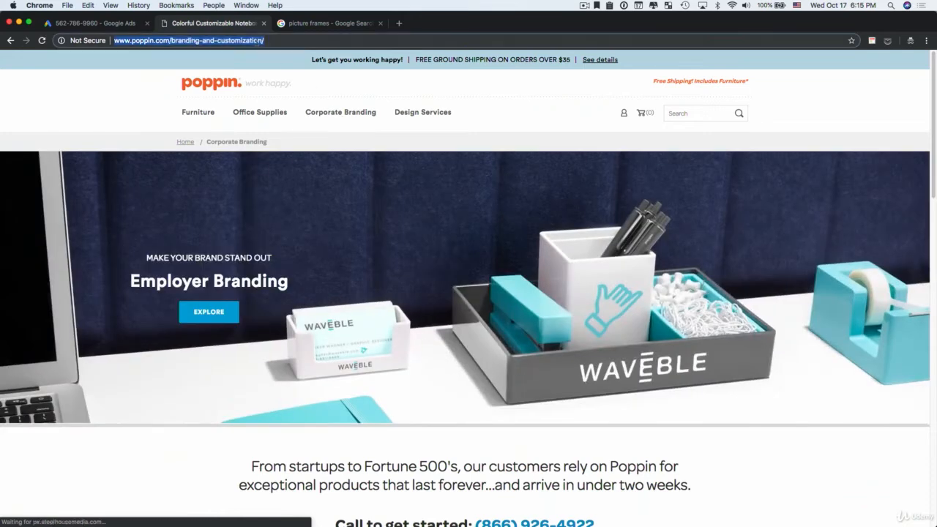
# Return to Google Ads and set the fourth item's header to Corporate Branding
pyautogui.click(119, 24)
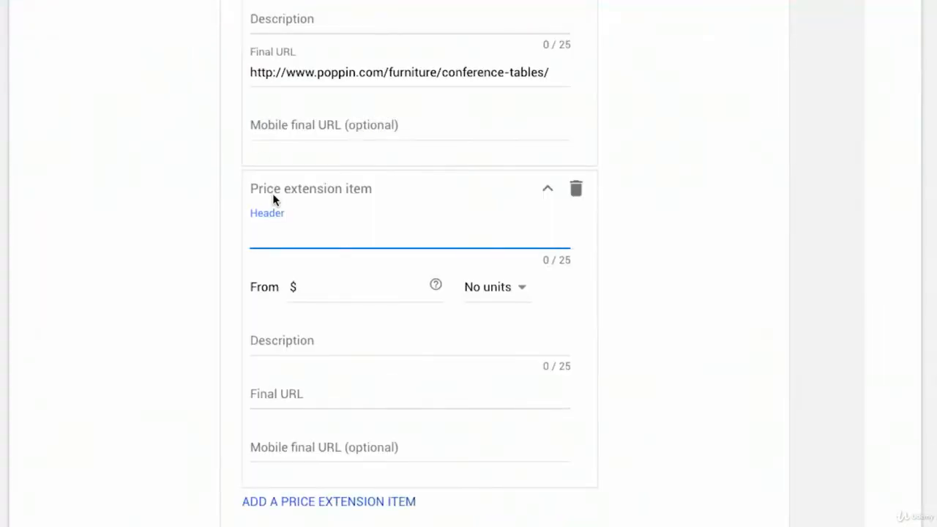
pyautogui.write('Corporate Branding')
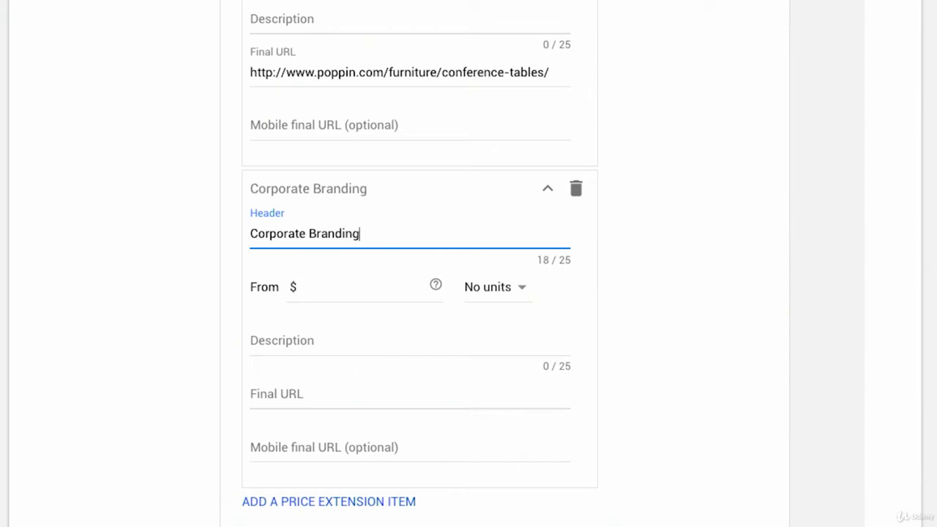
pyautogui.click(330, 287)
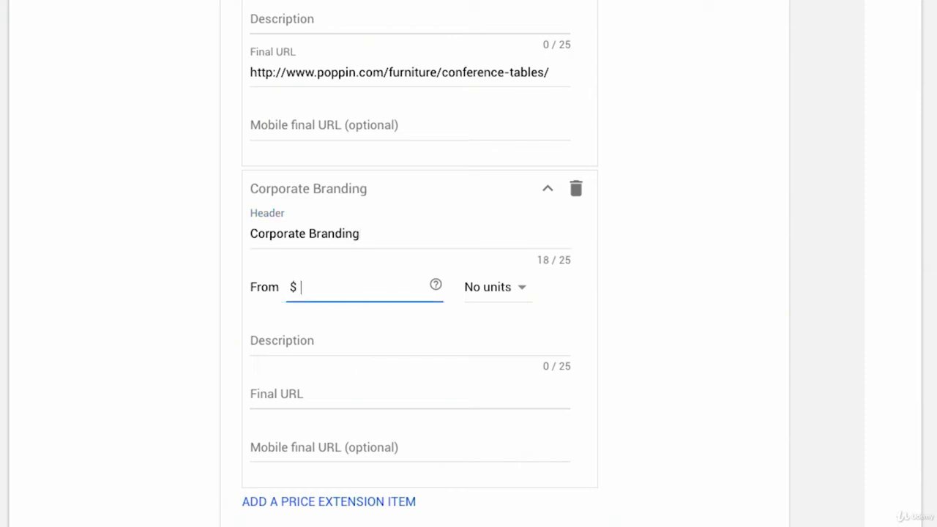
pyautogui.write('19')
pyautogui.click(299, 408)
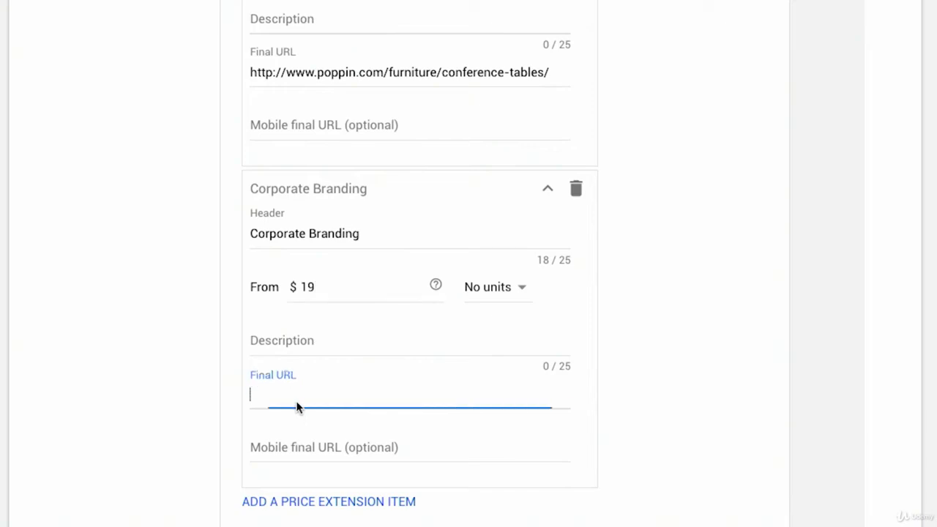
pyautogui.hotkey('ctrl', 'v')
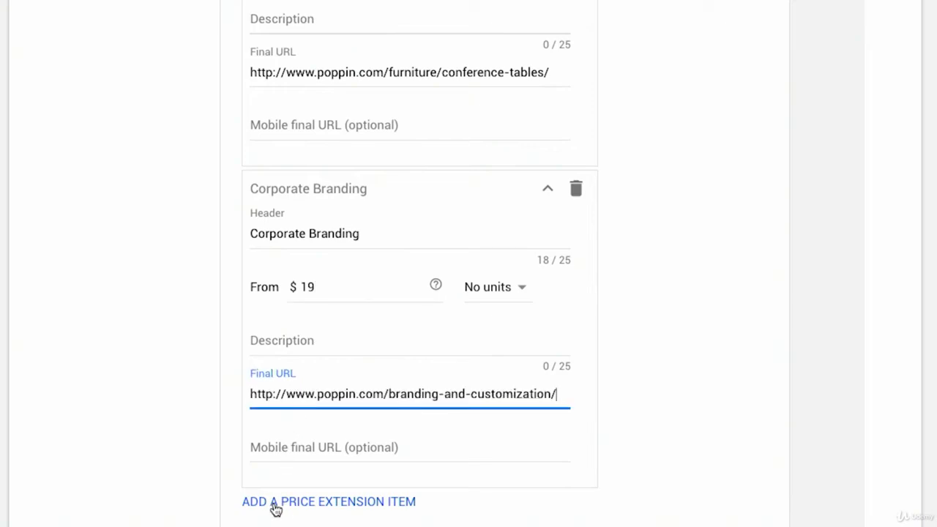
# Collapse the Corporate Branding and File Cabinets items
pyautogui.scroll(3, 274, 508)
pyautogui.click(547, 456)
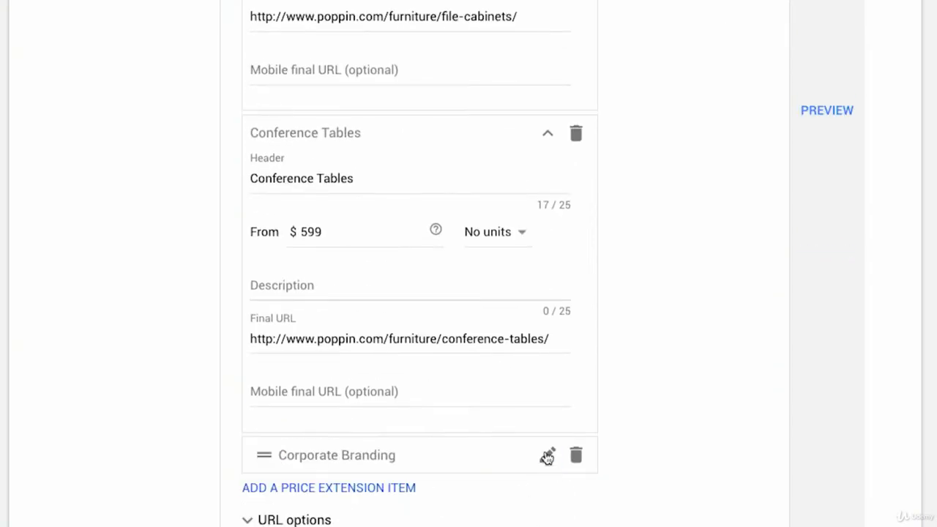
pyautogui.click(548, 144)
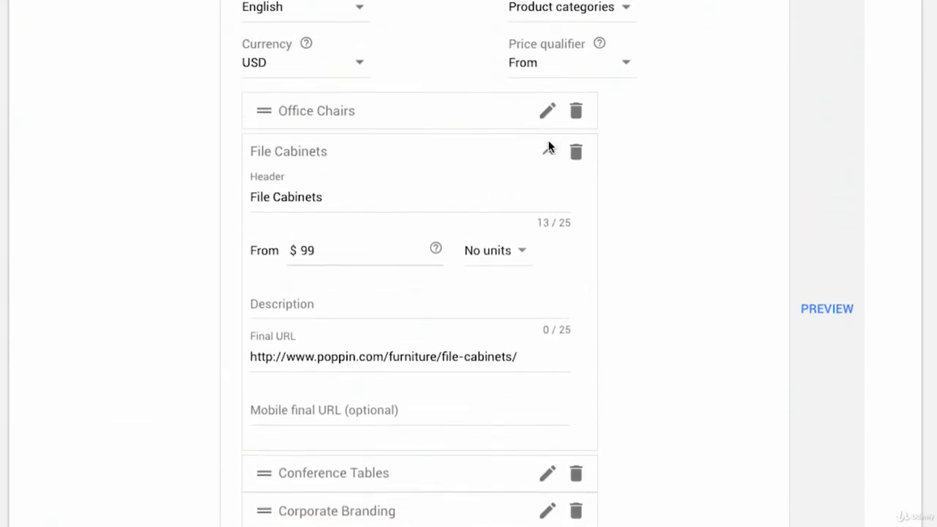
pyautogui.click(548, 153)
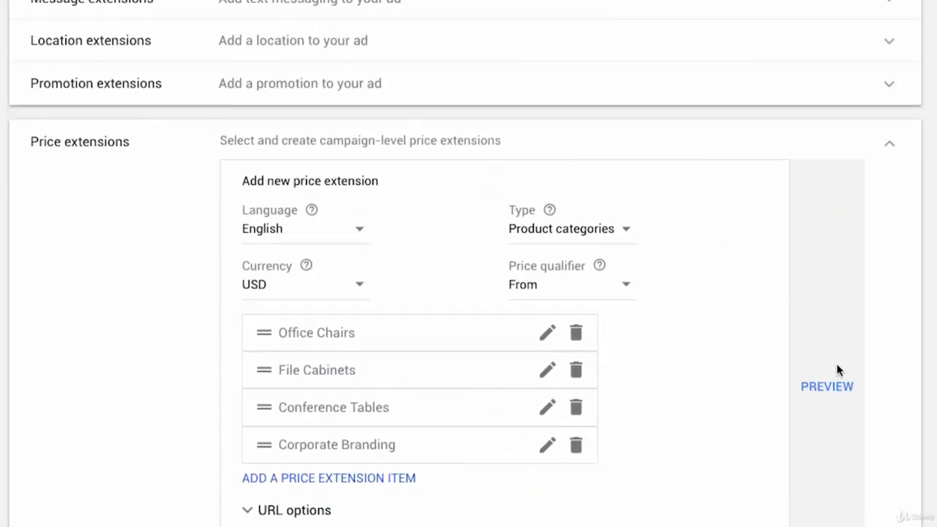
# Preview the price extension in its mobile and desktop ad layouts
pyautogui.click(829, 391)
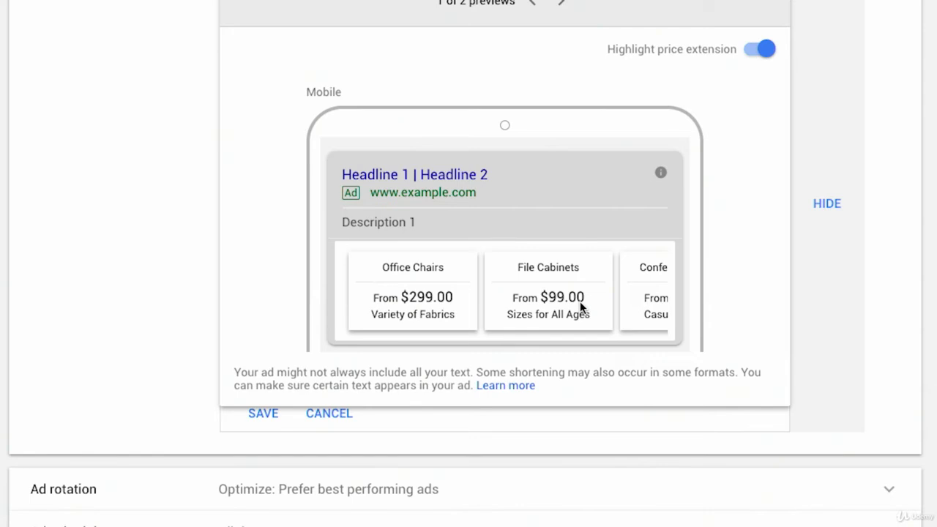
pyautogui.scroll(2, 575, 73)
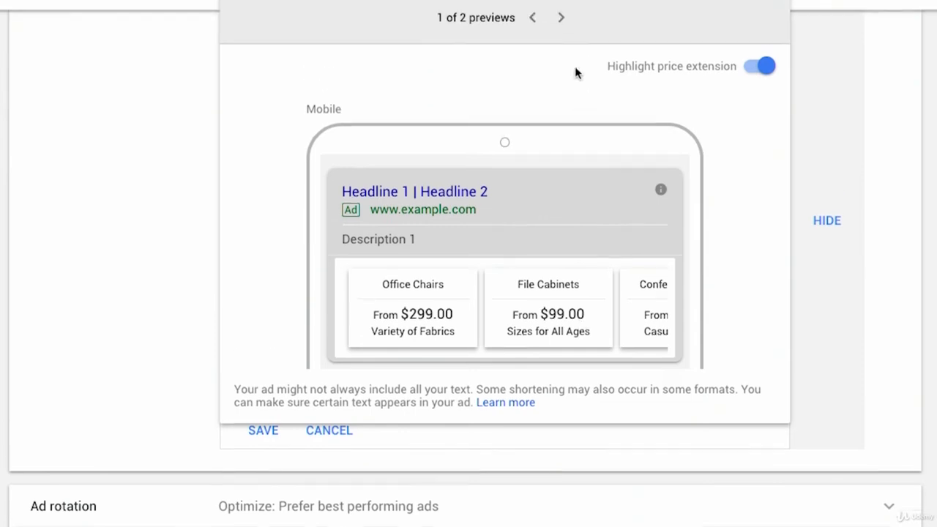
pyautogui.click(562, 69)
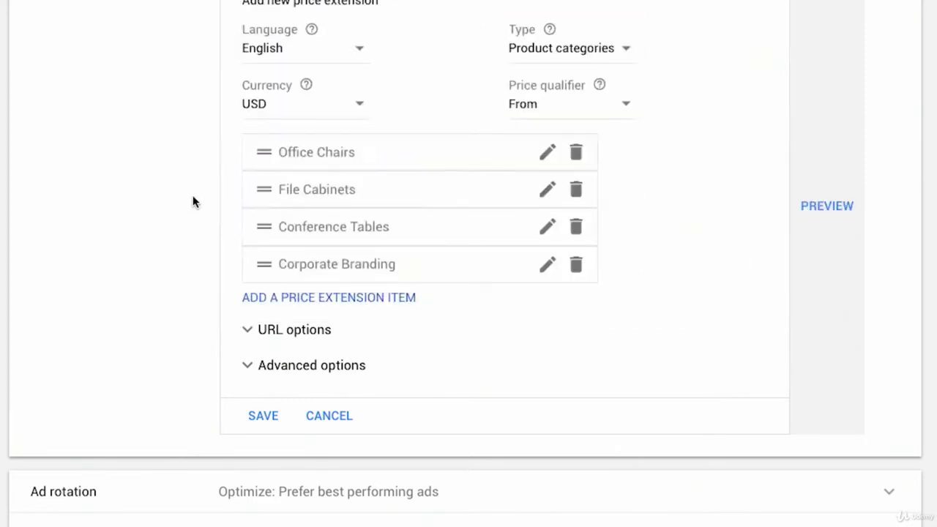
# Open the price extension Type list to review the available types, keeping Product categories
pyautogui.scroll(3, 307, 178)
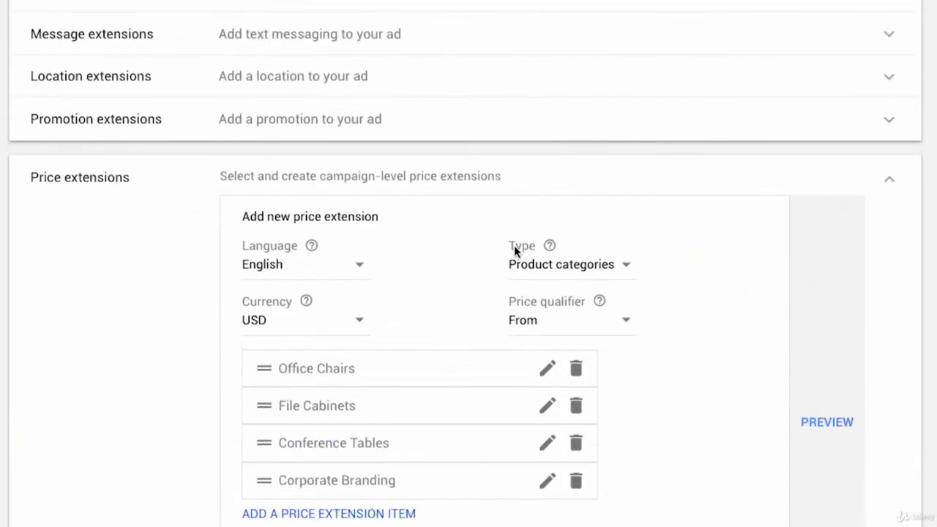
pyautogui.click(552, 264)
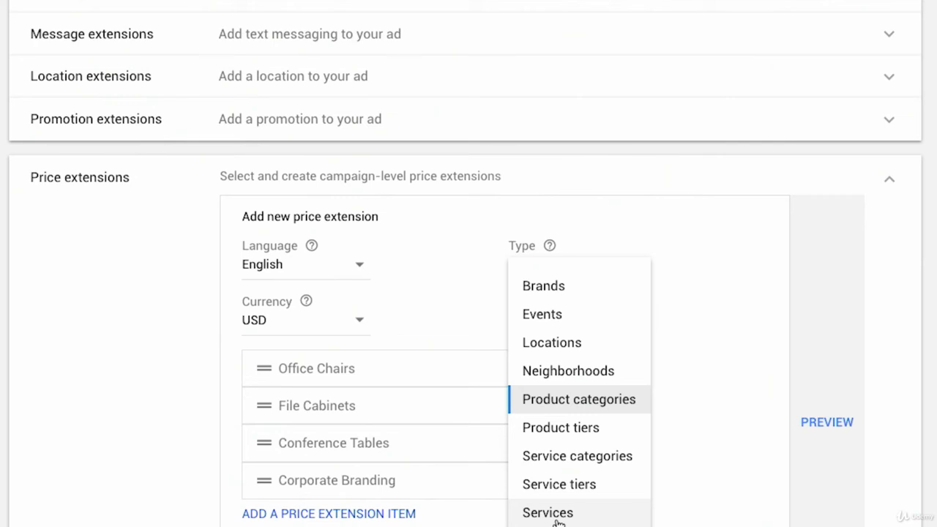
pyautogui.click(606, 412)
# Move the Corporate Branding item to the top of the price item list and preview the reordered extension
pyautogui.scroll(-1, 649, 440)
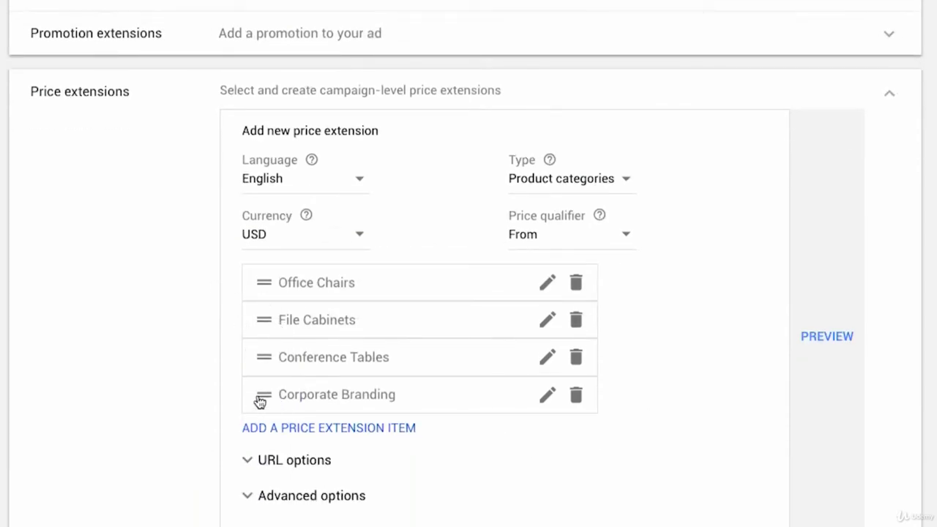
pyautogui.moveTo(262, 402); pyautogui.dragTo(299, 295)
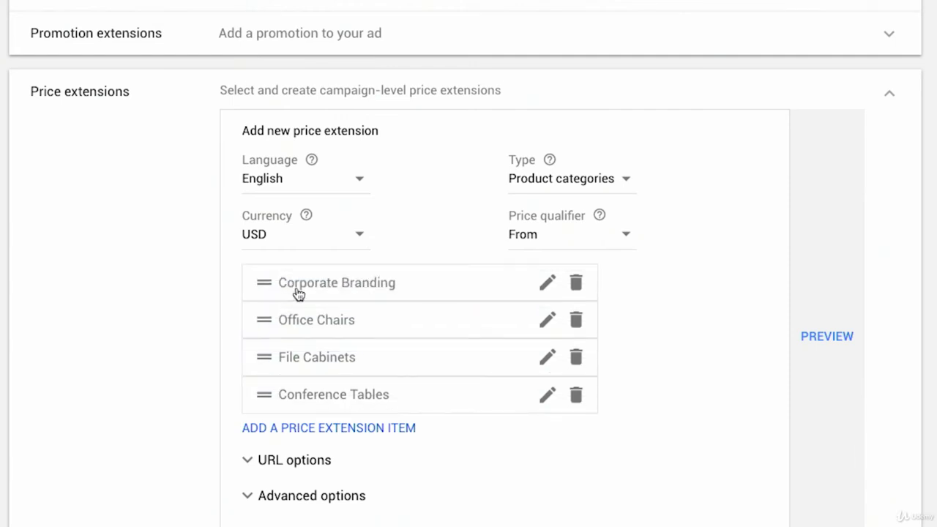
pyautogui.click(814, 338)
pyautogui.scroll(-2, 817, 345)
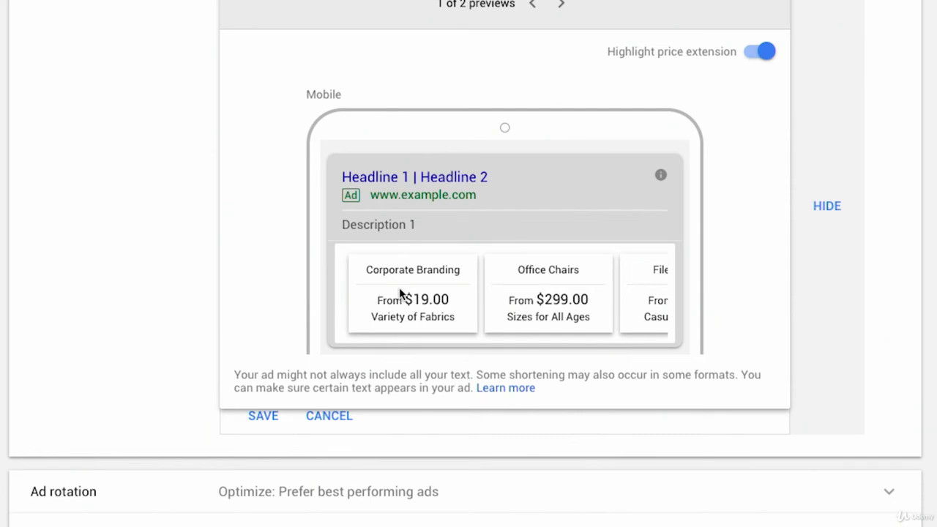
pyautogui.click(826, 206)
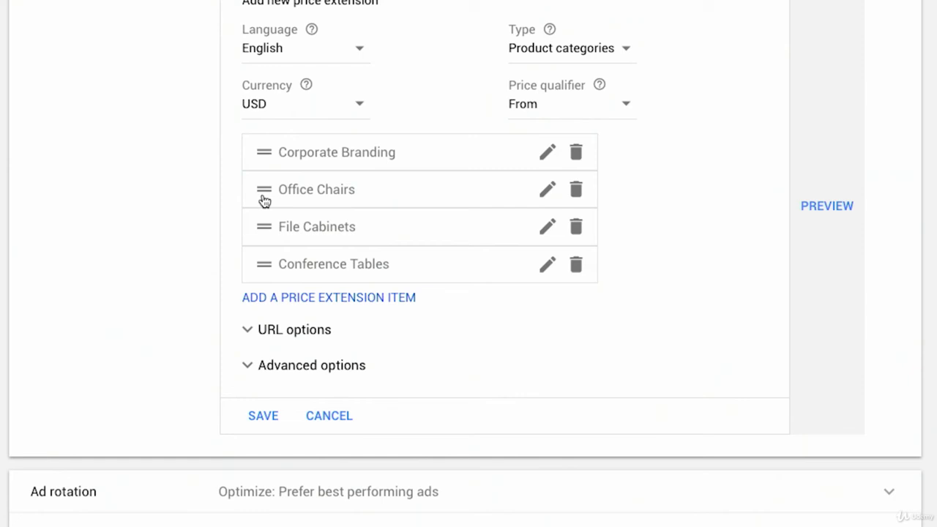
# Reopen the Type list to review the price extension type options without changing it
pyautogui.scroll(2, 265, 200)
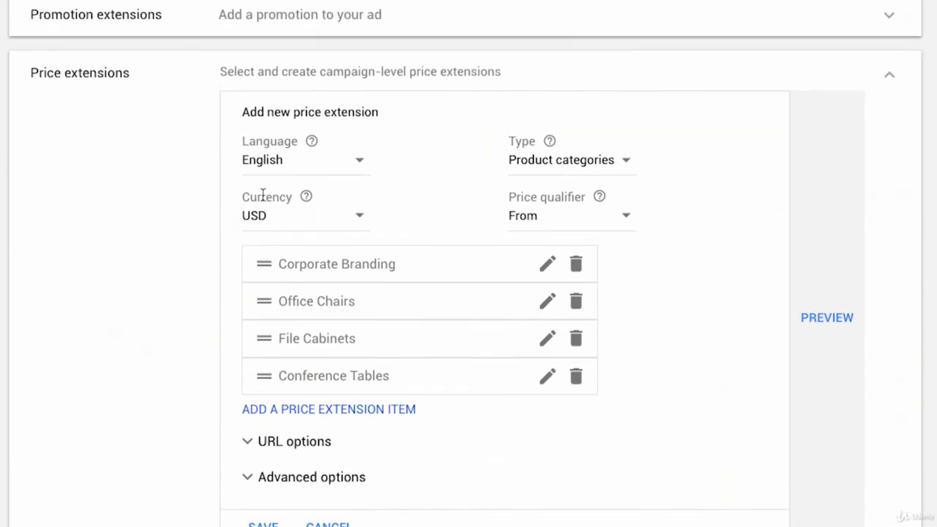
pyautogui.click(574, 162)
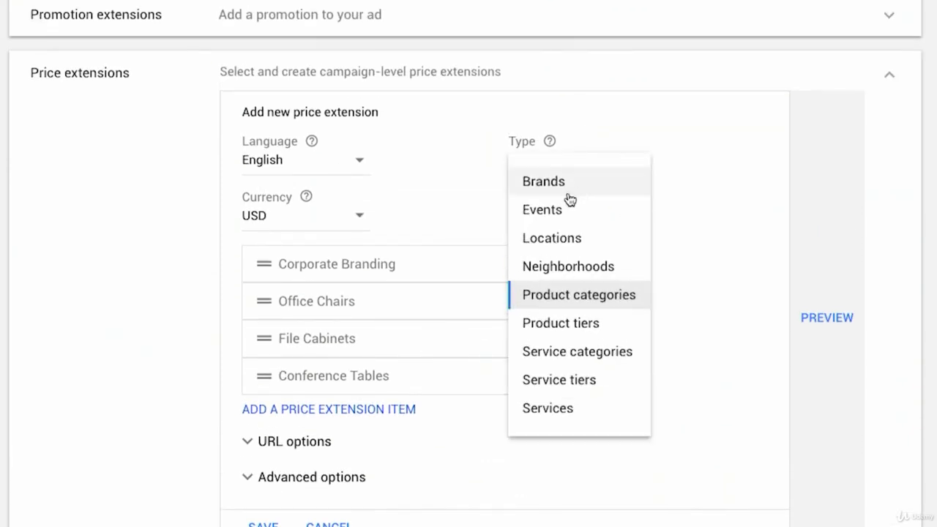
pyautogui.click(728, 228)
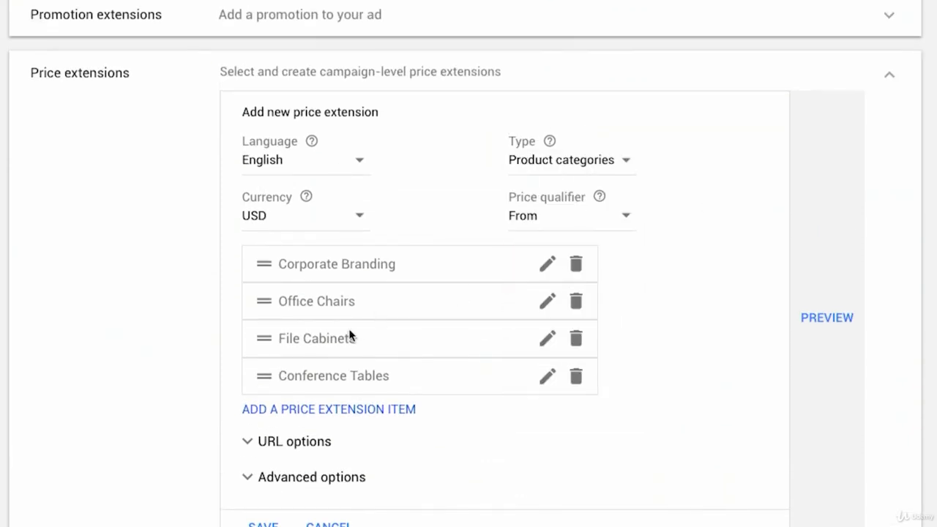
# Inspect the URL options and the Advanced options extension scheduling settings for the price extension
pyautogui.scroll(-3, 267, 349)
pyautogui.click(268, 343)
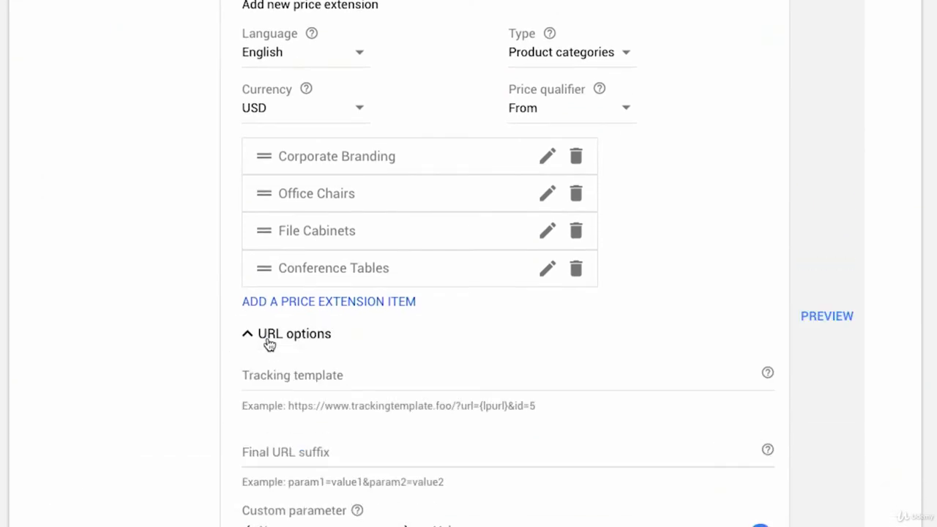
pyautogui.scroll(-2, 268, 343)
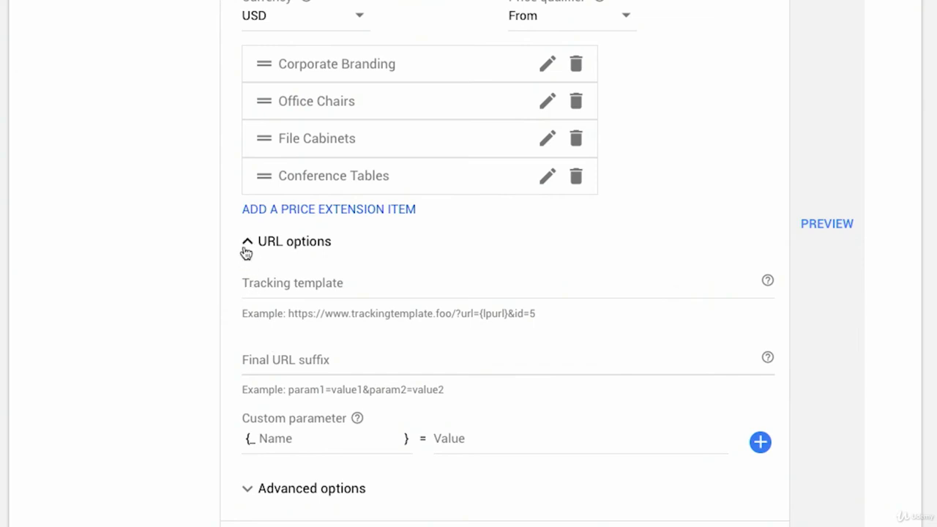
pyautogui.click(246, 249)
pyautogui.click(283, 344)
pyautogui.scroll(-2, 283, 348)
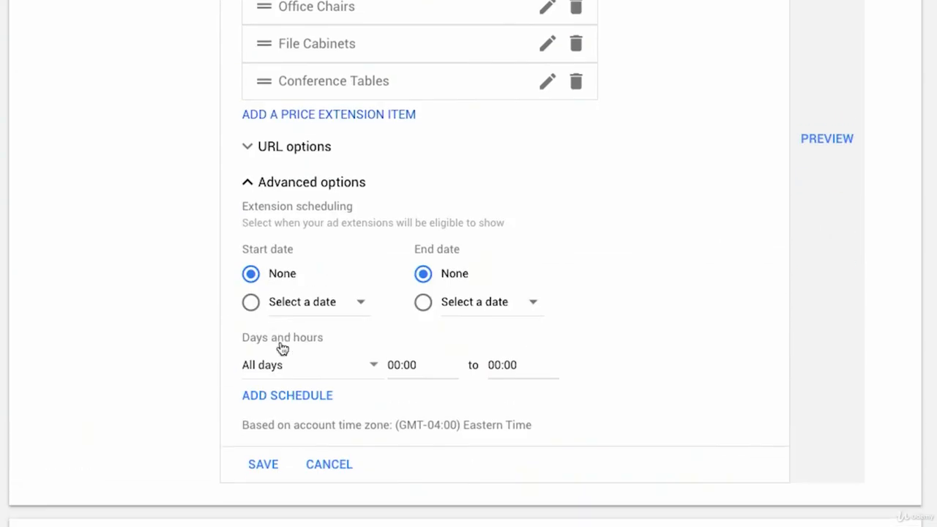
pyautogui.scroll(1, 281, 342)
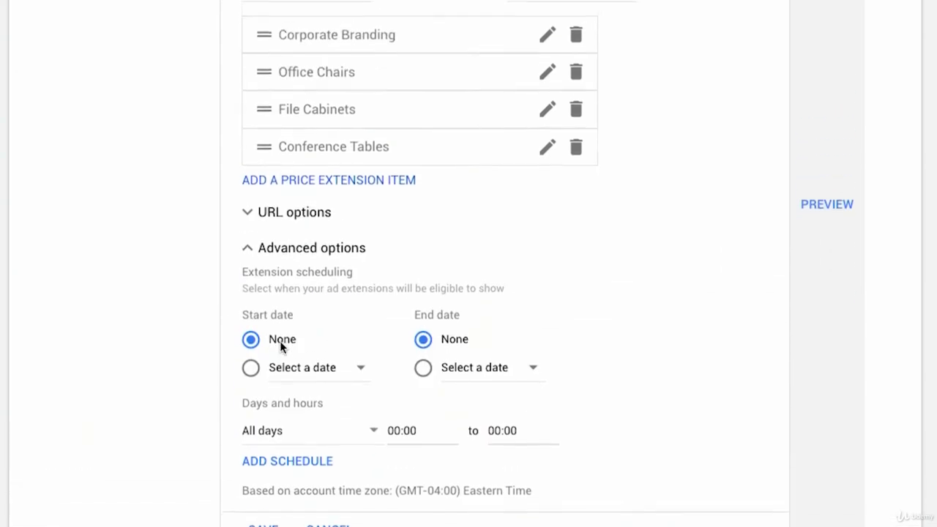
pyautogui.scroll(-1, 280, 342)
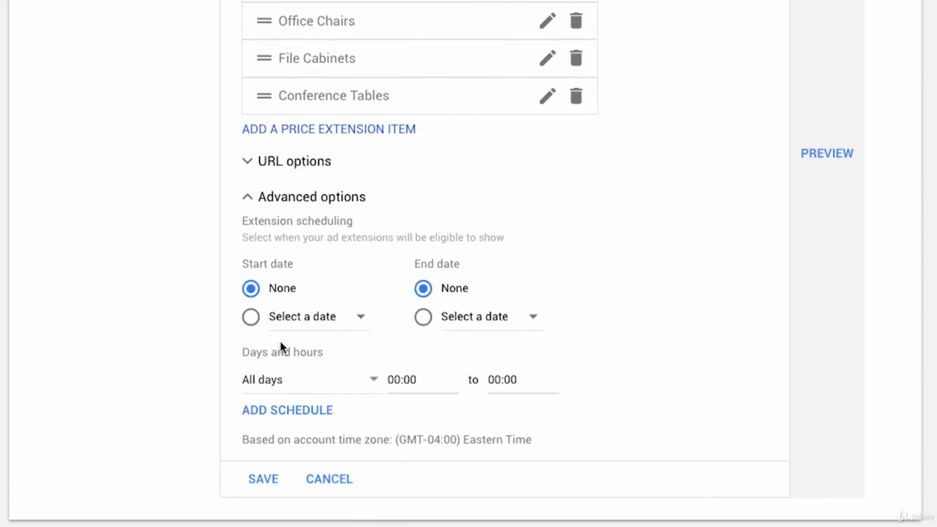
pyautogui.scroll(2, 280, 344)
pyautogui.scroll(3, 282, 345)
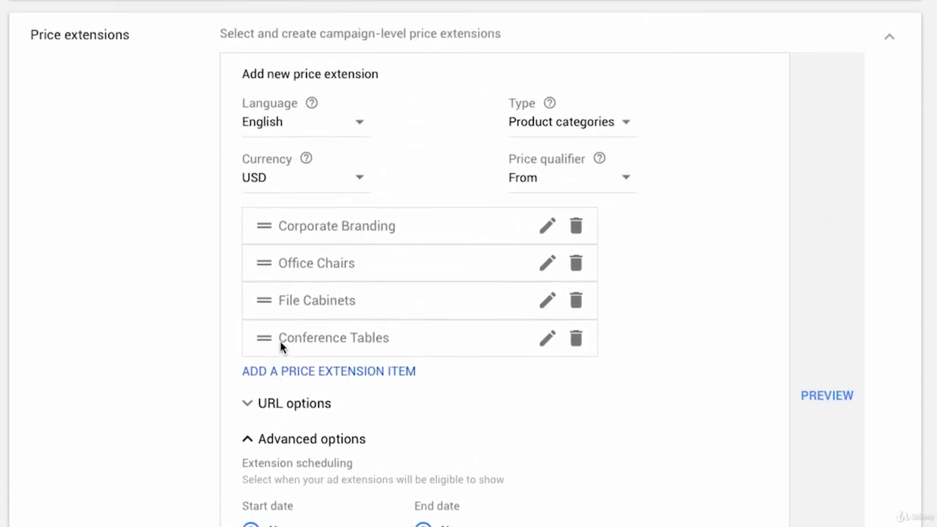